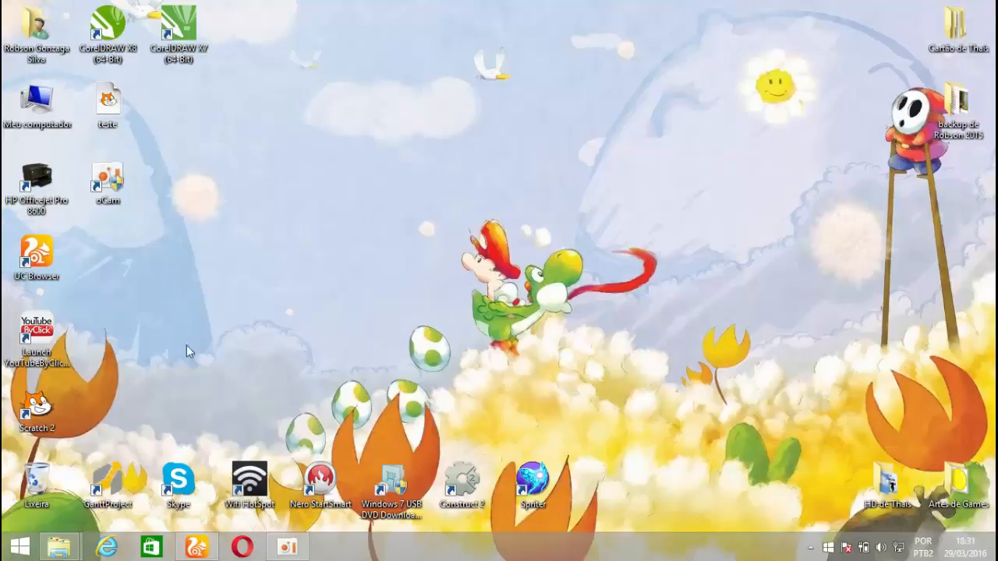
Open Scratch 2 from the desktop and maximize its editor window
left_click(42, 416)
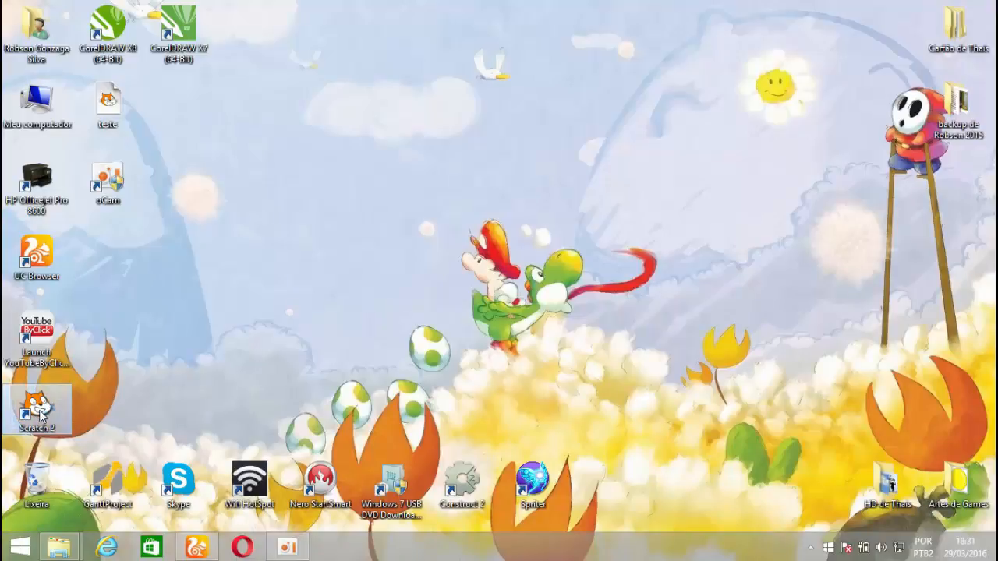
double_click(42, 416)
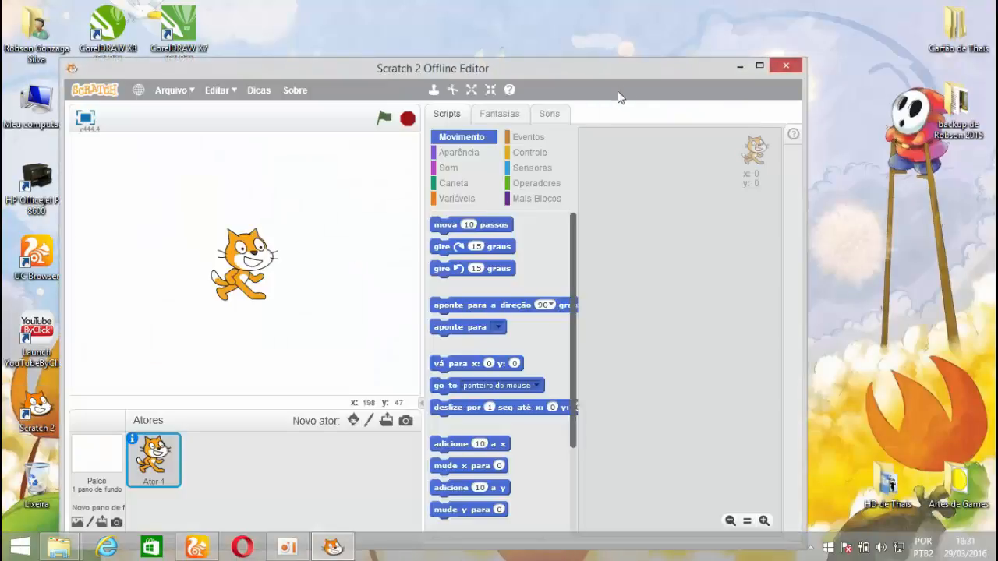
left_click(760, 68)
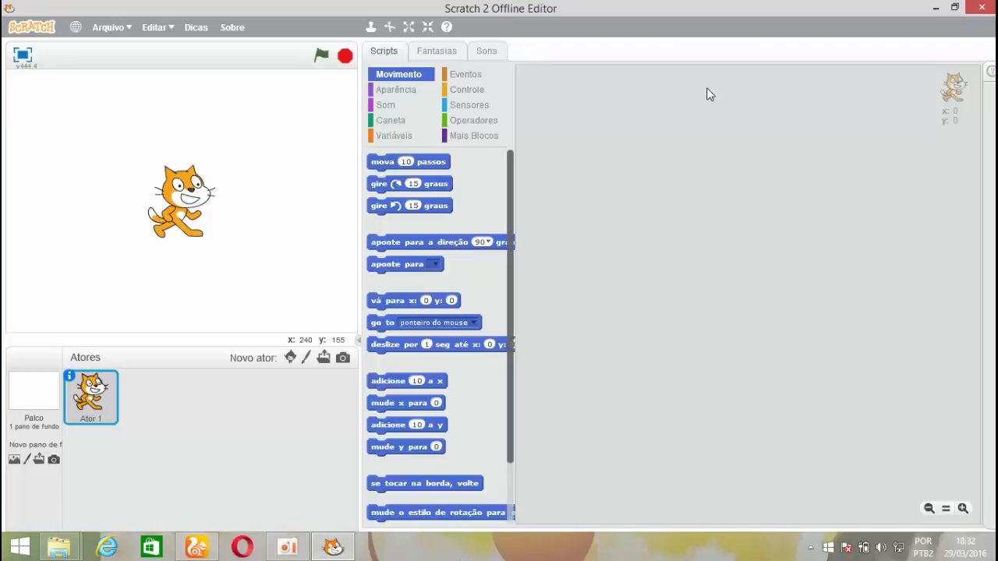
left_click(127, 28)
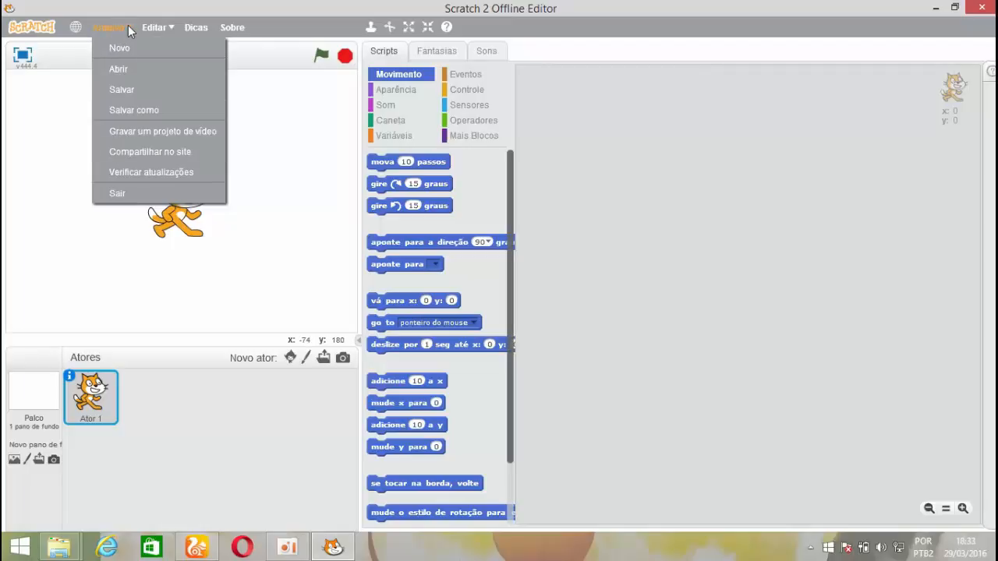
left_click(77, 30)
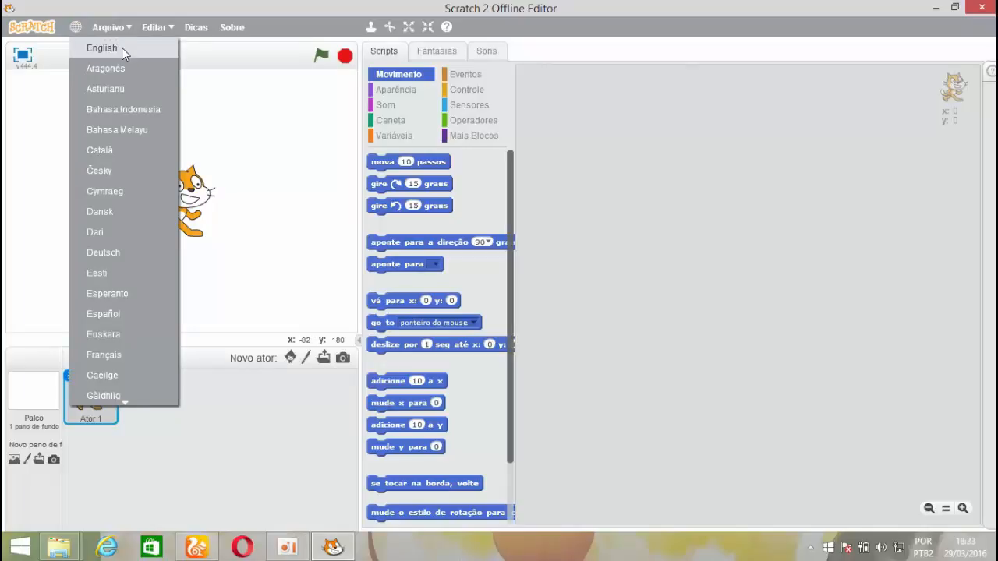
mouse_move(128, 405)
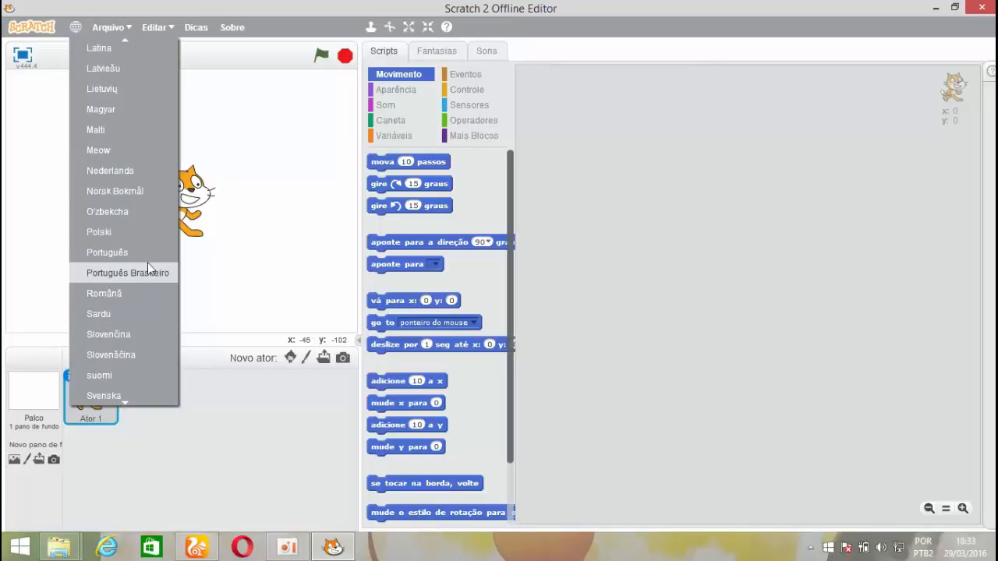
mouse_move(101, 38)
left_click(232, 64)
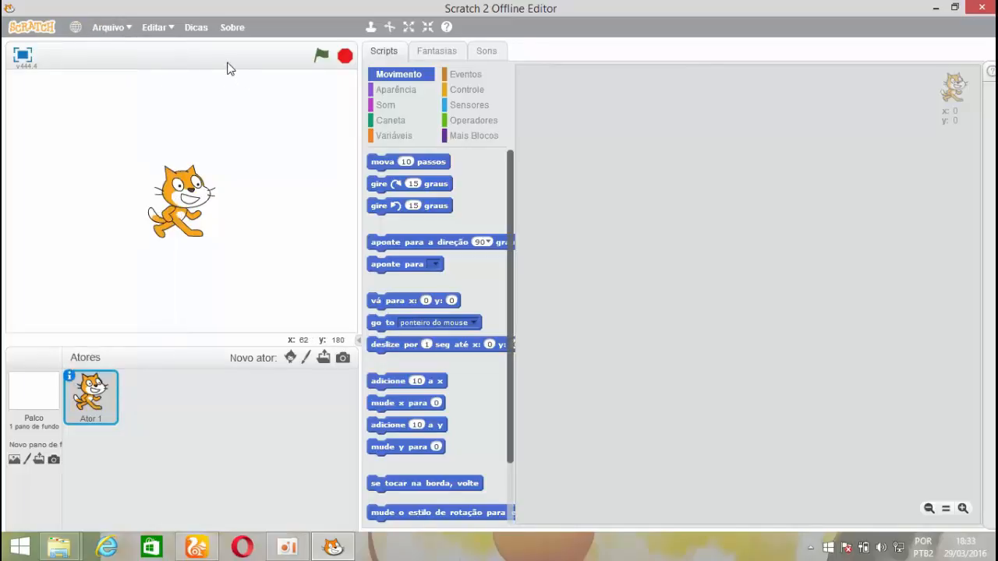
Try the small stage layout twice, restoring the stage to its normal size each time
left_click(171, 29)
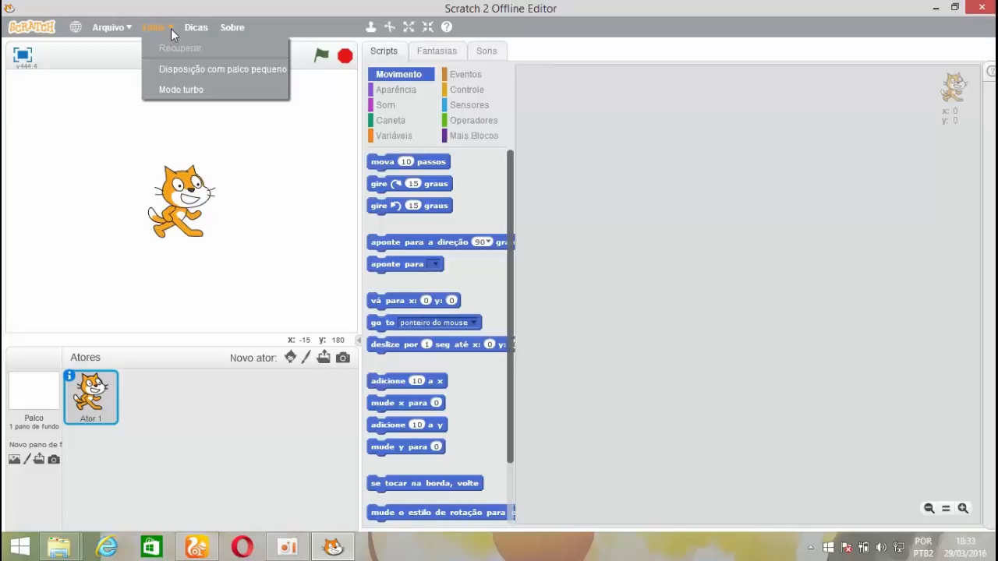
left_click(199, 70)
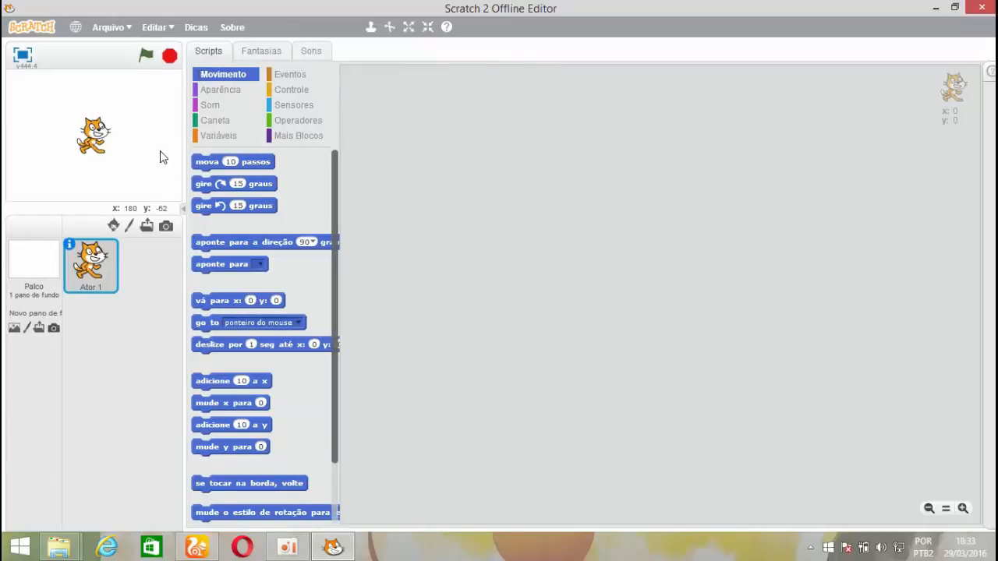
left_click(184, 209)
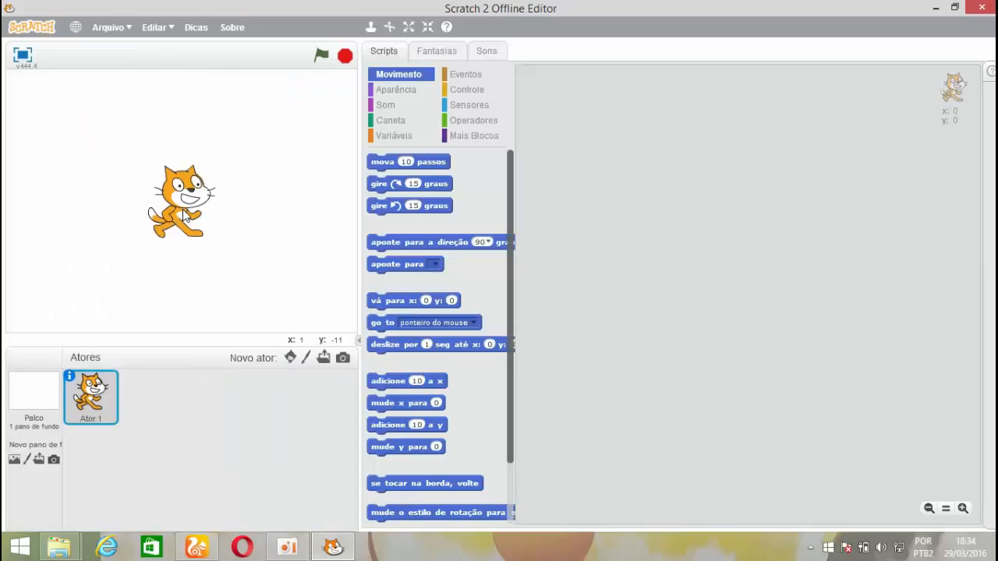
left_click(357, 342)
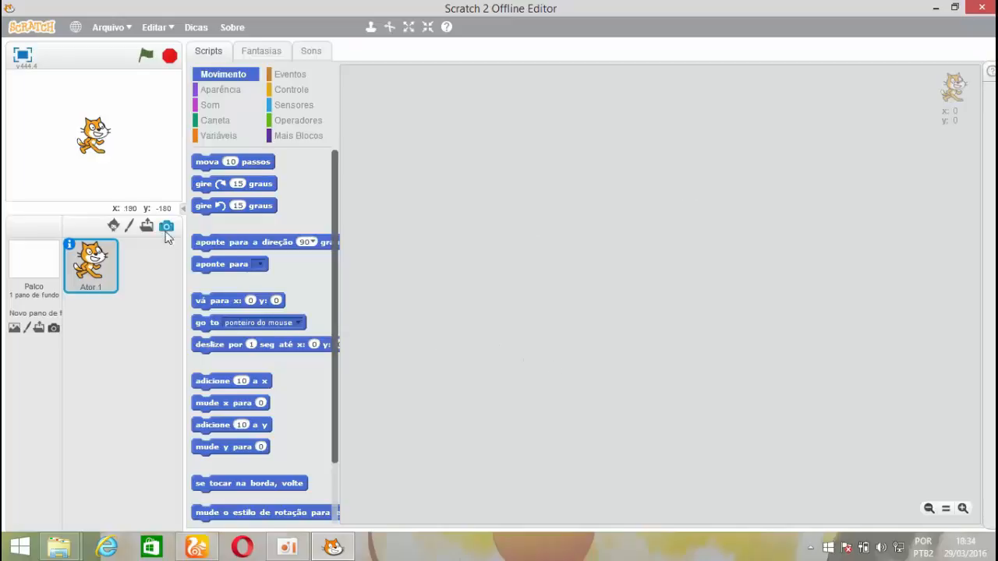
left_click(184, 209)
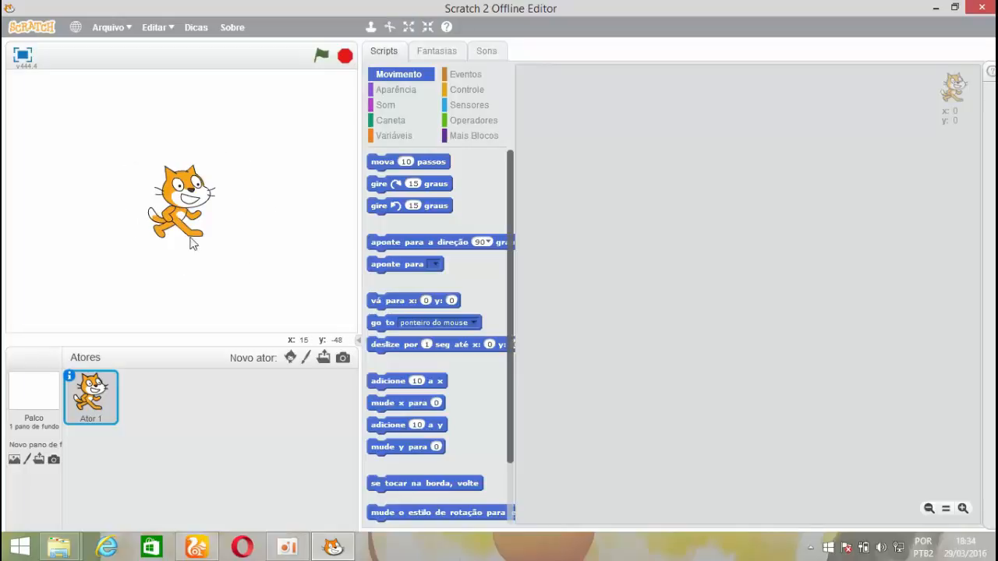
Move the cat on the stage to about x -18, y 15
mouse_move(195, 187)
left_mouse_down()
mouse_move(125, 156)
mouse_move(195, 185)
left_mouse_up()
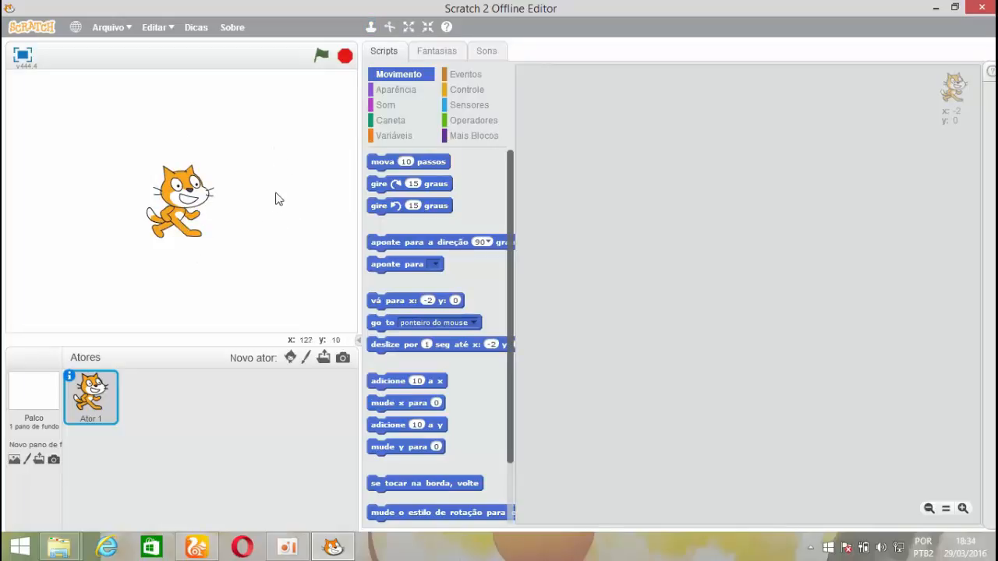
mouse_move(204, 194)
left_mouse_down()
mouse_move(209, 215)
mouse_move(269, 165)
mouse_move(187, 184)
left_mouse_up()
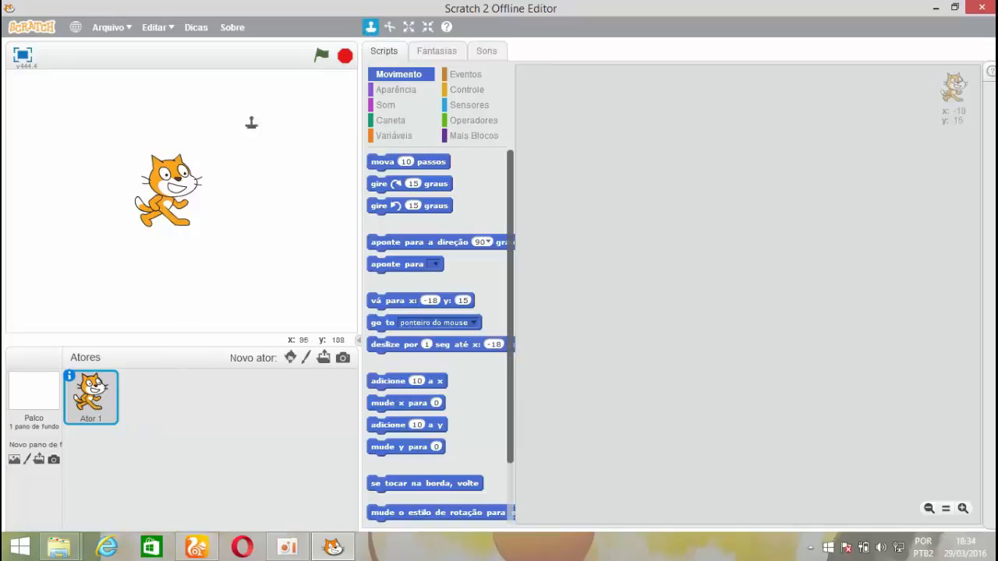
Duplicate the cat sprite and move the copy near the stage's upper-right corner, at about x 169, y 111
left_click(371, 27)
left_click(165, 188)
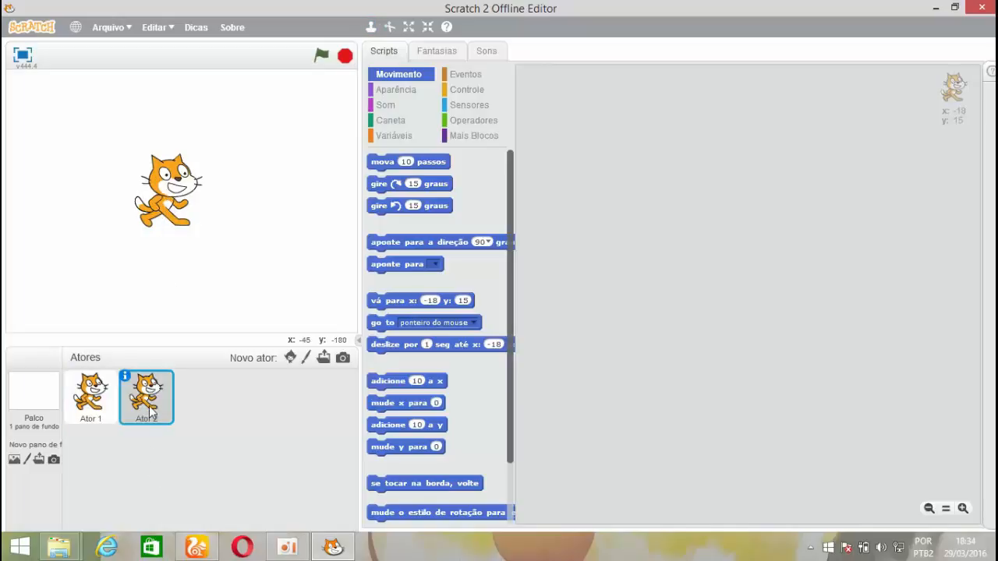
left_click(102, 400)
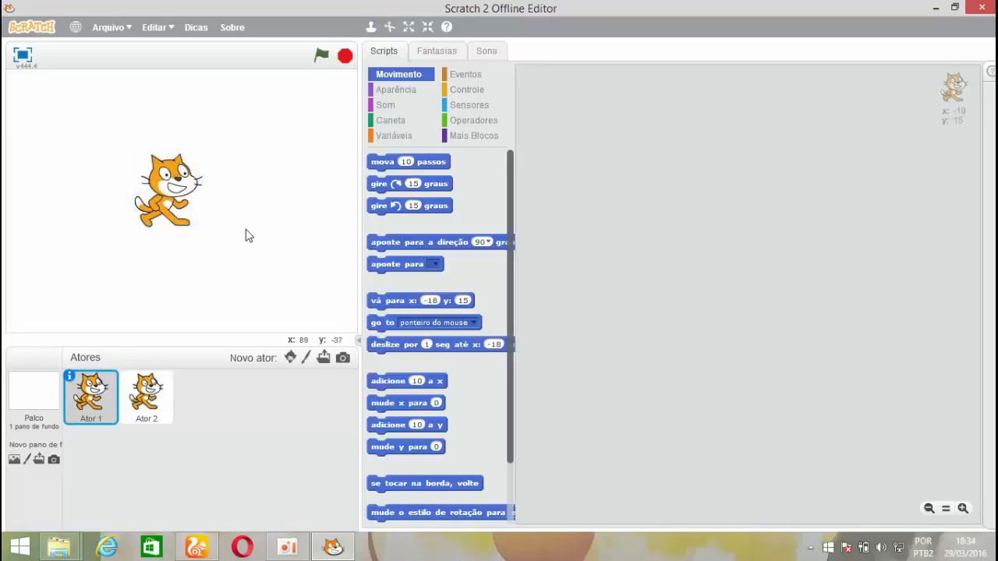
left_click(159, 401)
left_click_drag(162, 200, 181, 406)
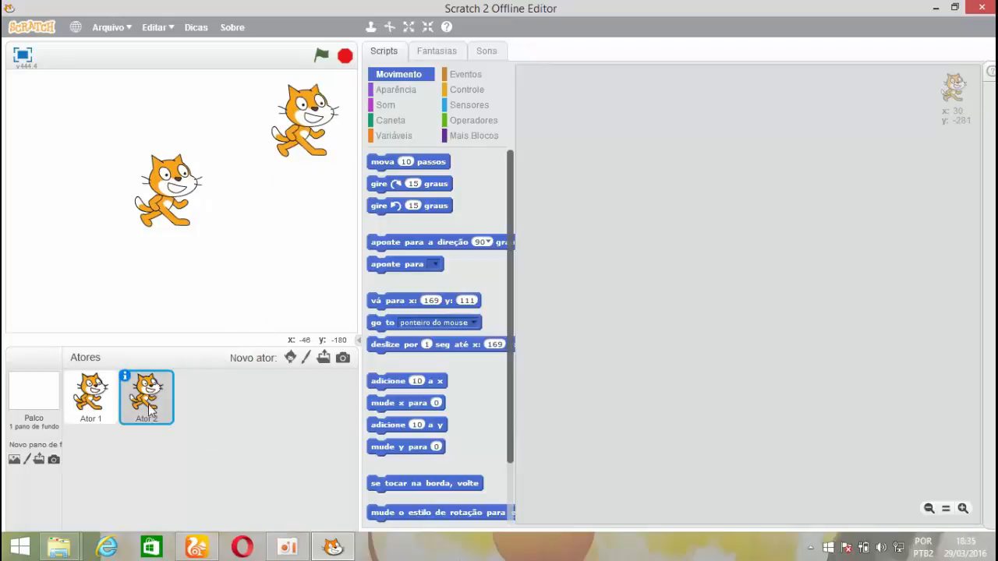
Delete the duplicated cat sprite Ator 2, leaving only Ator 1 in the project
right_click(152, 407)
left_click(192, 459)
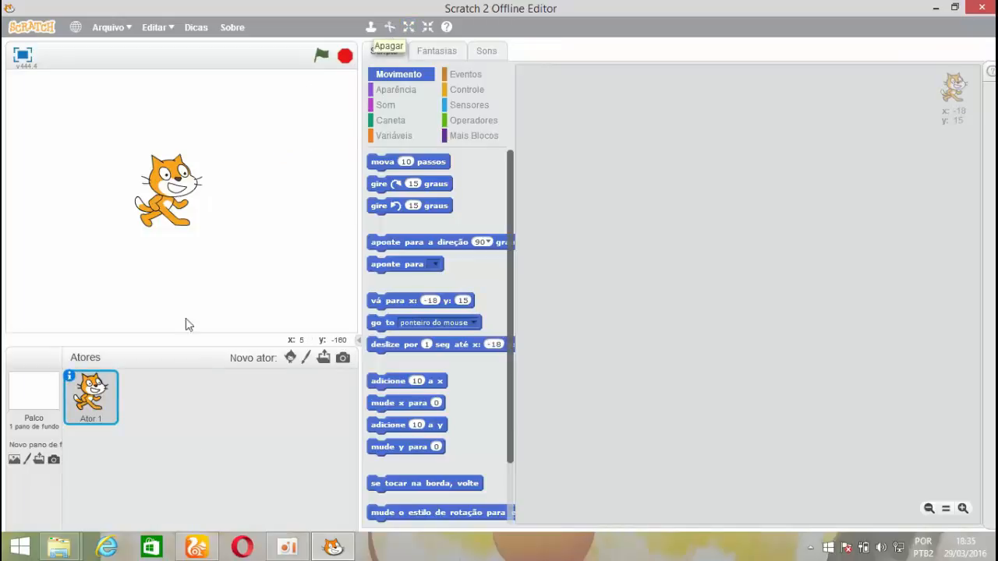
right_click(98, 402)
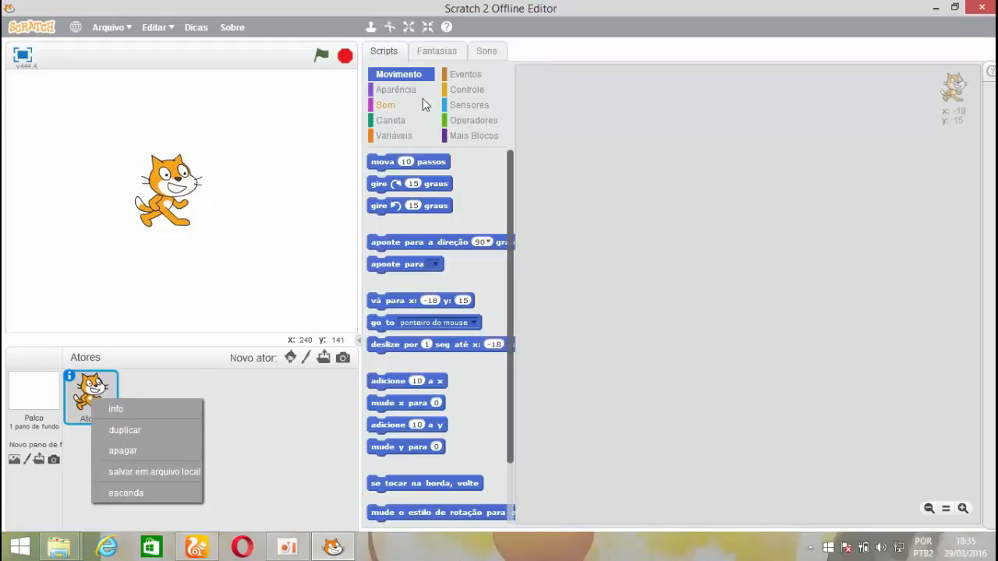
Enlarge the cat on the stage, and shrink it to less than its original size
left_click(409, 29)
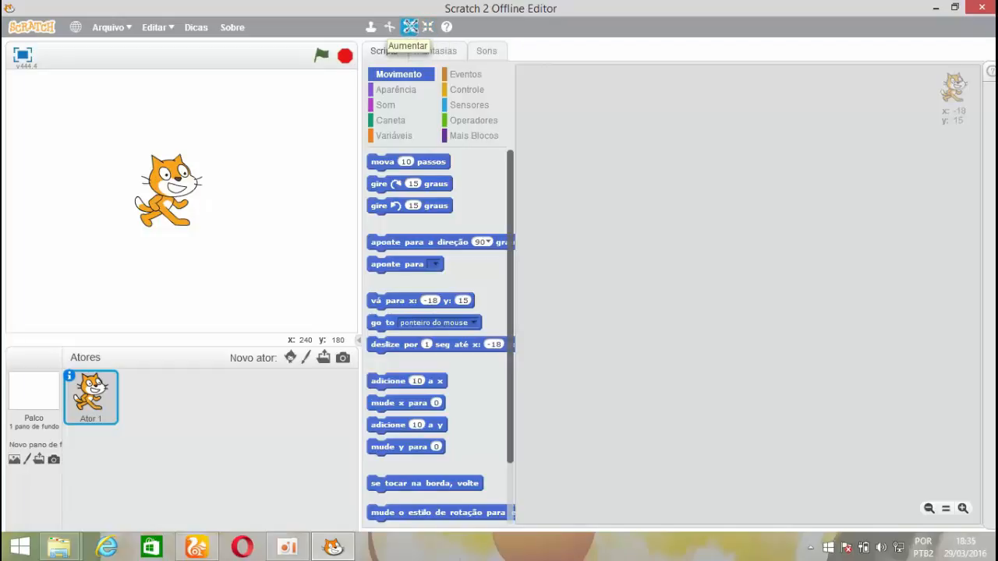
left_click_drag(165, 189, 167, 196)
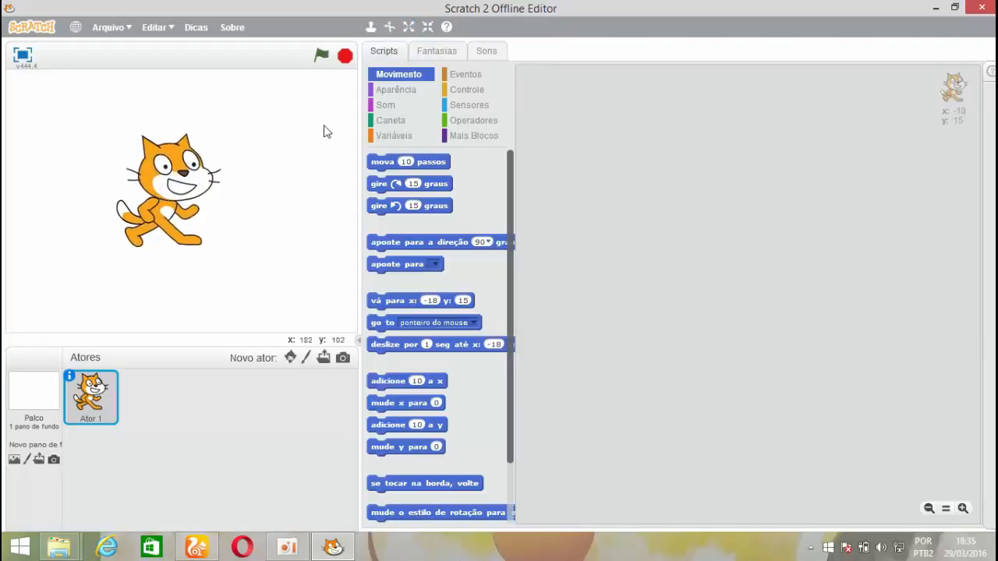
left_click(427, 27)
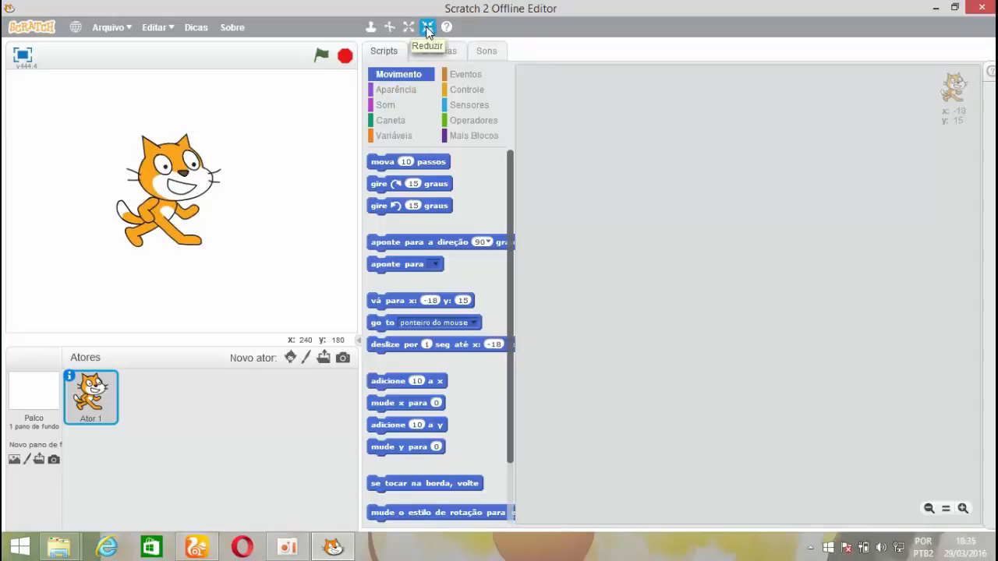
left_click_drag(166, 188, 166, 188)
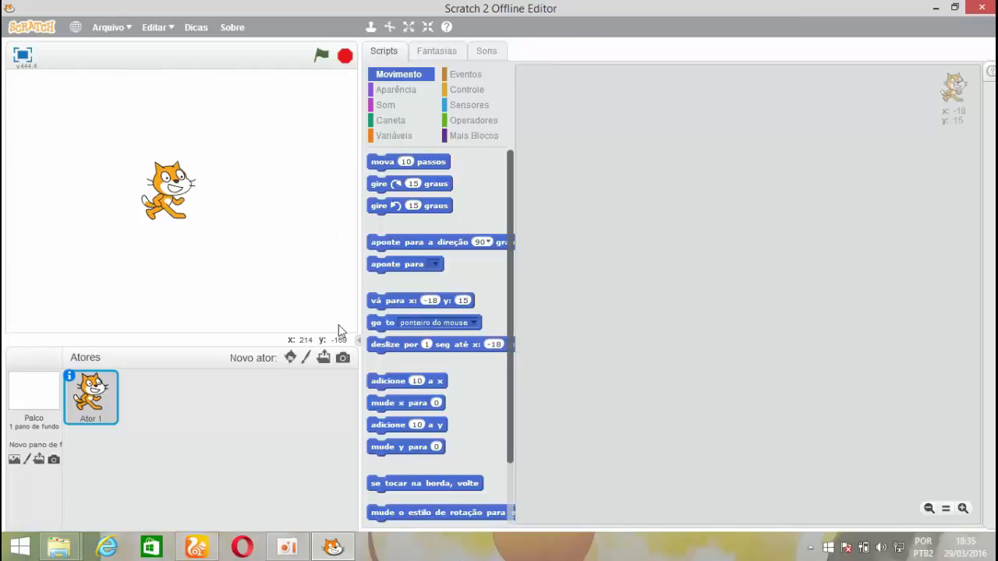
Reposition the cat on the stage at about x -28, y -14
left_click_drag(167, 201, 192, 204)
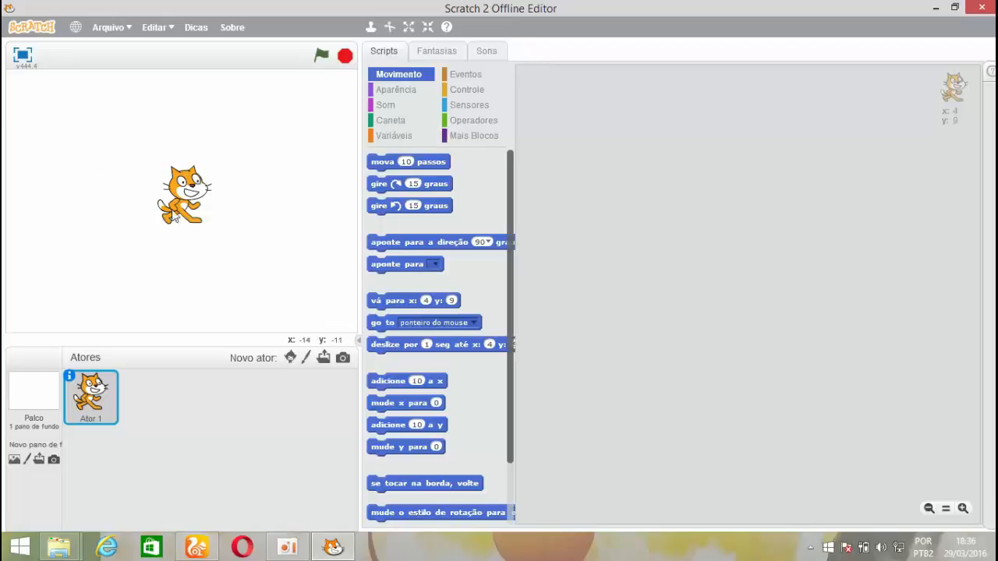
left_click_drag(185, 195, 162, 212)
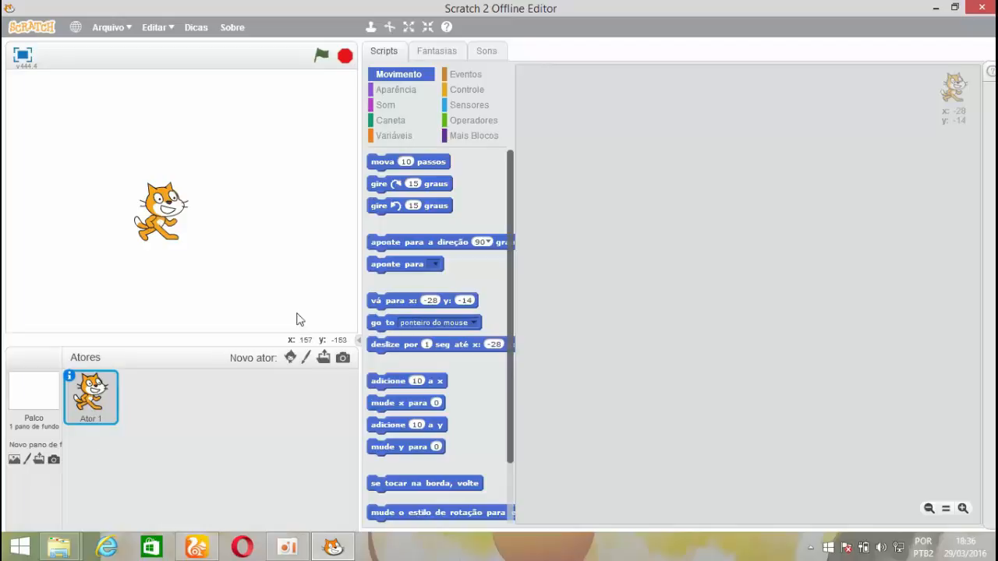
Alternate the cat between costumes fantasia1 and fantasia2 to preview its walking motion, ending on fantasia1, and return to its scripts
left_click(436, 51)
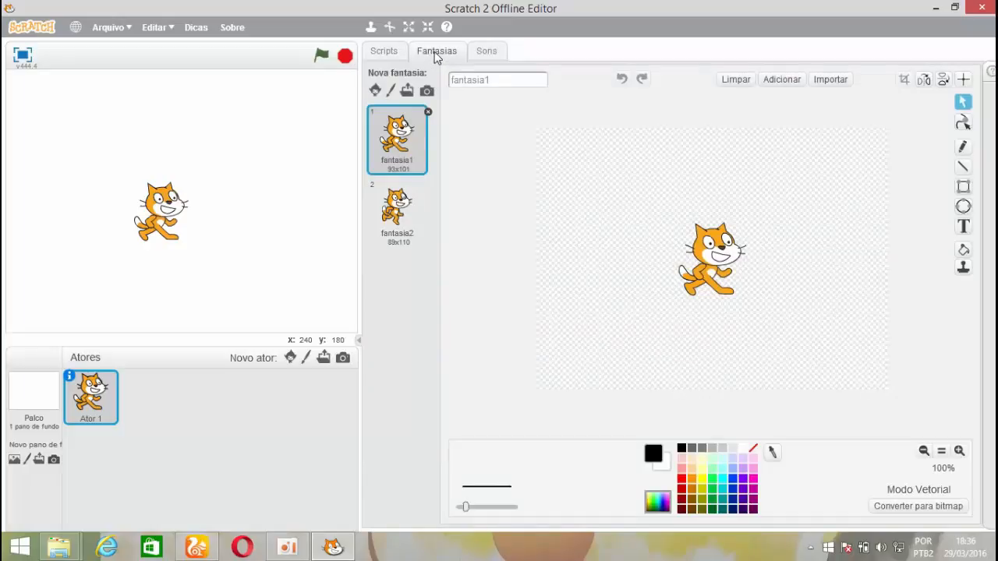
left_click(397, 204)
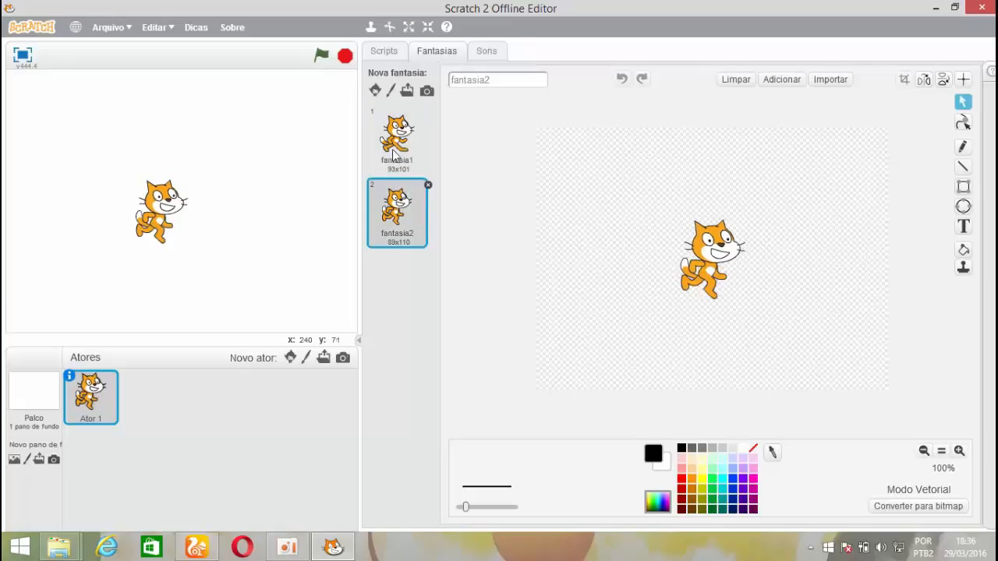
left_click(396, 156)
left_click(397, 204)
left_click(394, 145)
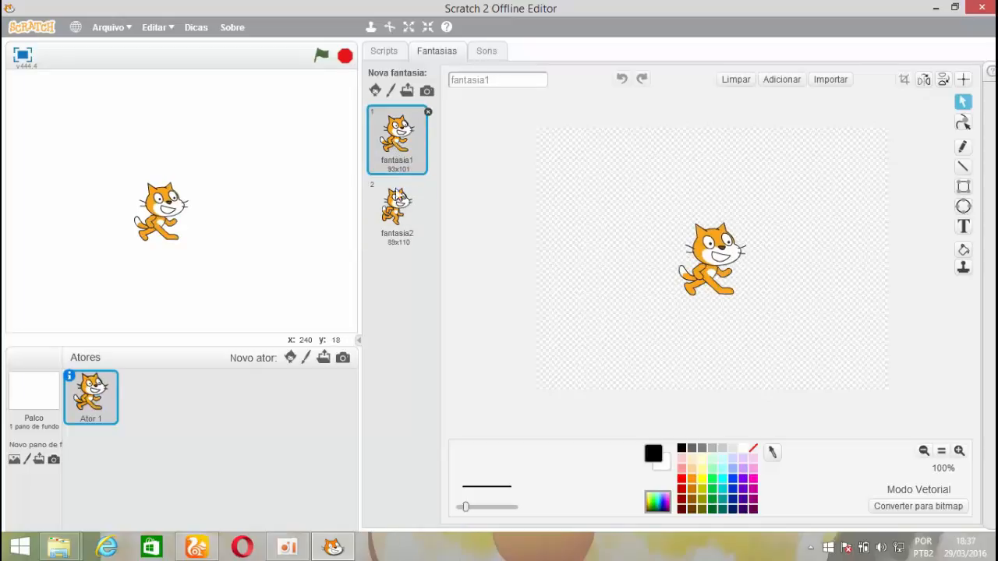
left_click(398, 207)
left_click(394, 149)
left_click(398, 206)
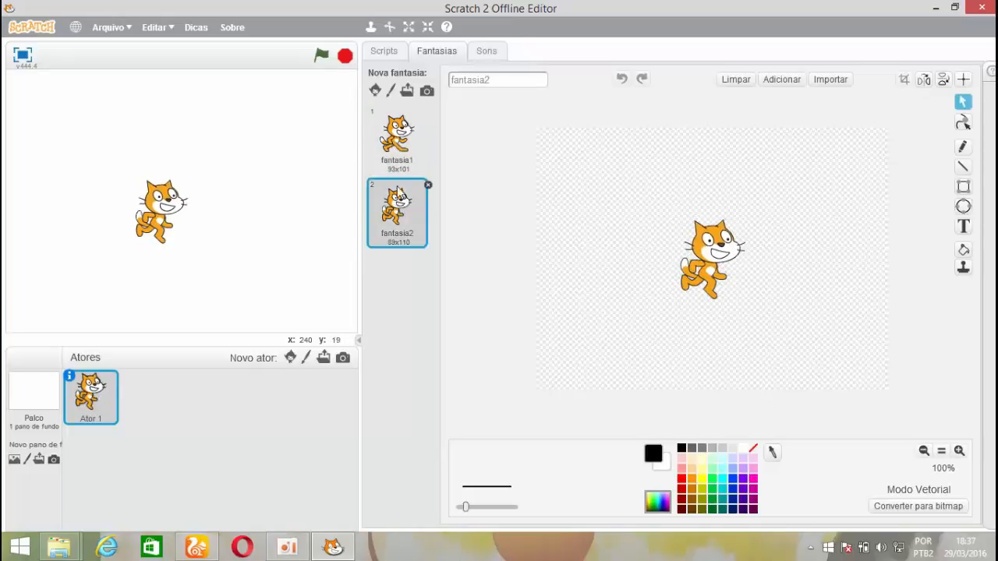
left_click(393, 143)
left_click(390, 217)
left_click(392, 168)
left_click(398, 187)
left_click(400, 159)
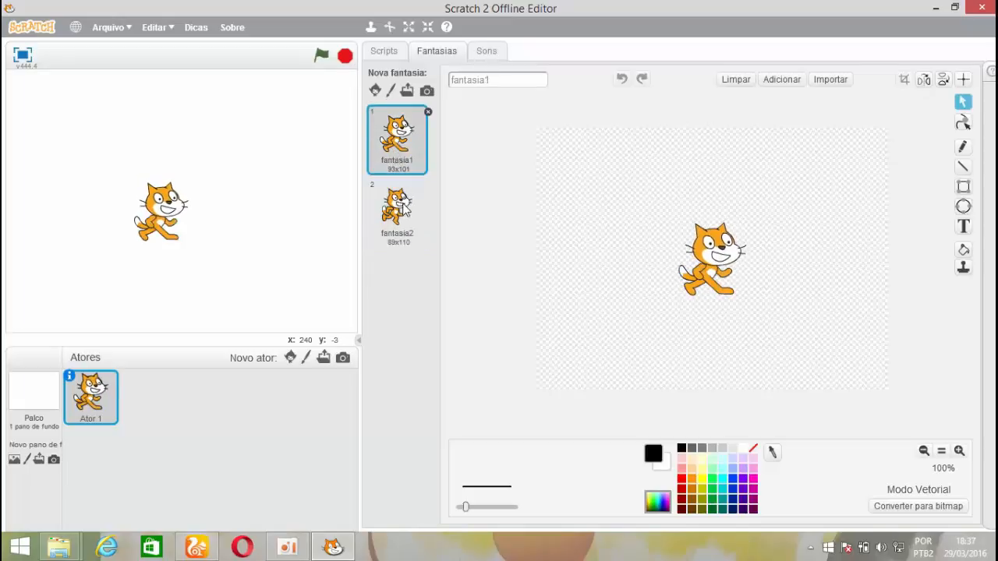
left_click(406, 204)
left_click(396, 148)
left_click(402, 196)
left_click(397, 152)
left_click(404, 200)
left_click(396, 148)
left_click(394, 222)
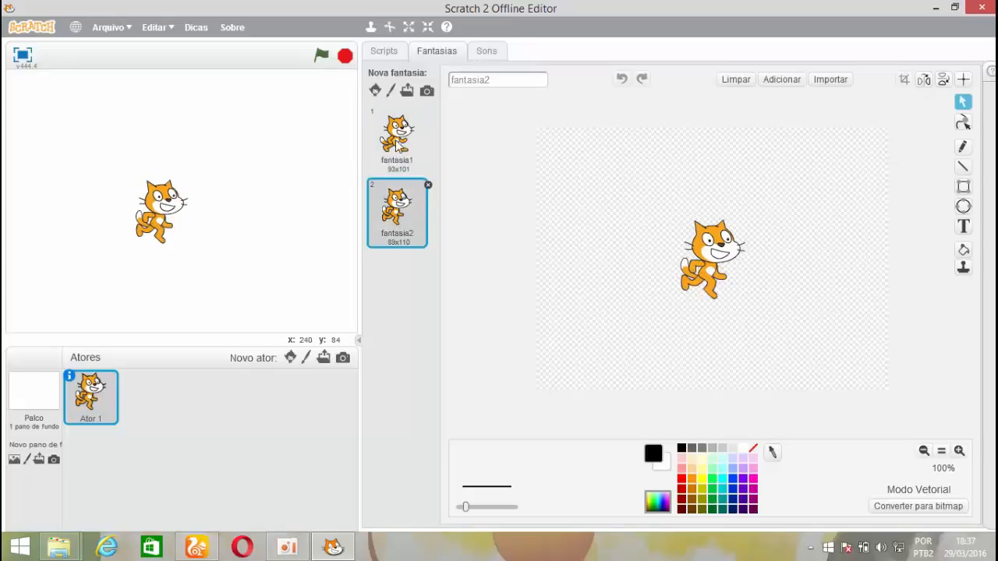
left_click(398, 147)
left_click(400, 220)
left_click(398, 146)
left_click(399, 221)
left_click(398, 148)
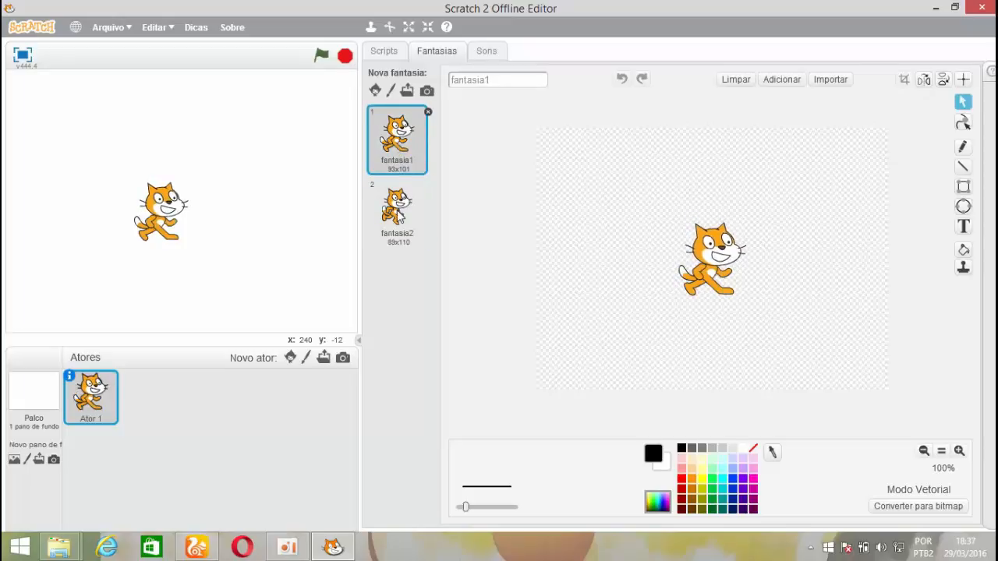
left_click(401, 218)
left_click(402, 156)
left_click(399, 226)
left_click(401, 148)
left_click(396, 218)
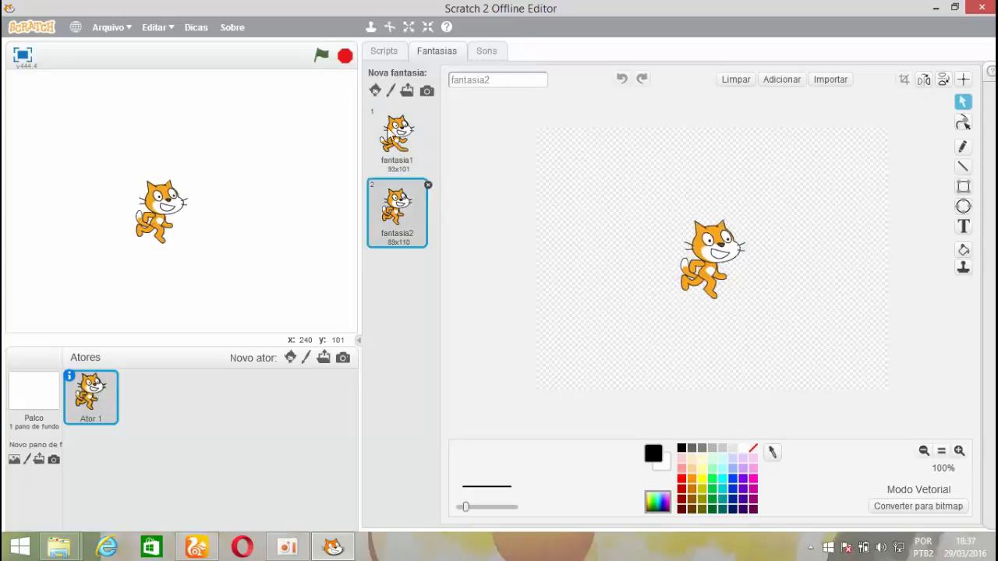
left_click(397, 148)
left_click(398, 220)
left_click(399, 152)
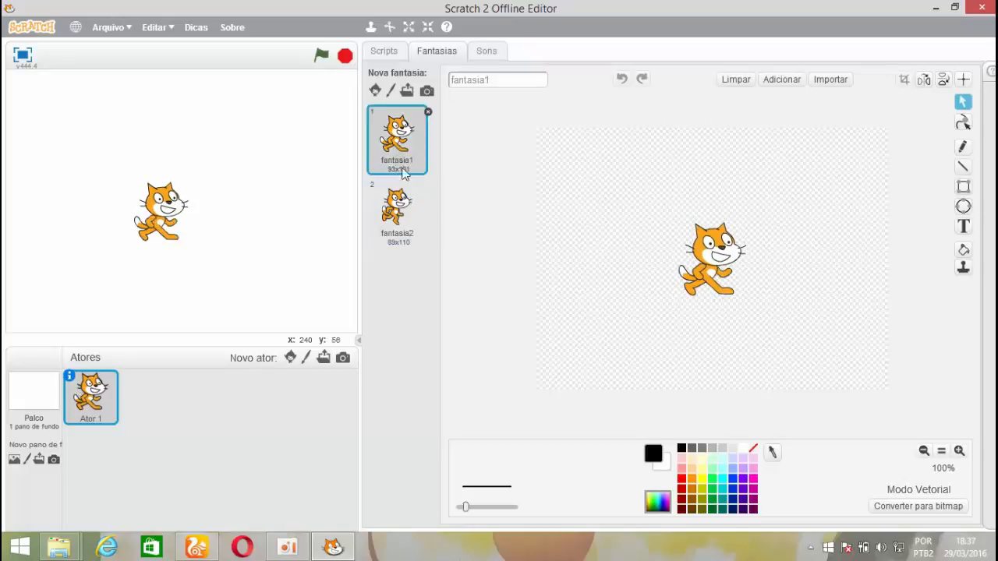
left_click(405, 217)
left_click(392, 152)
left_click(385, 51)
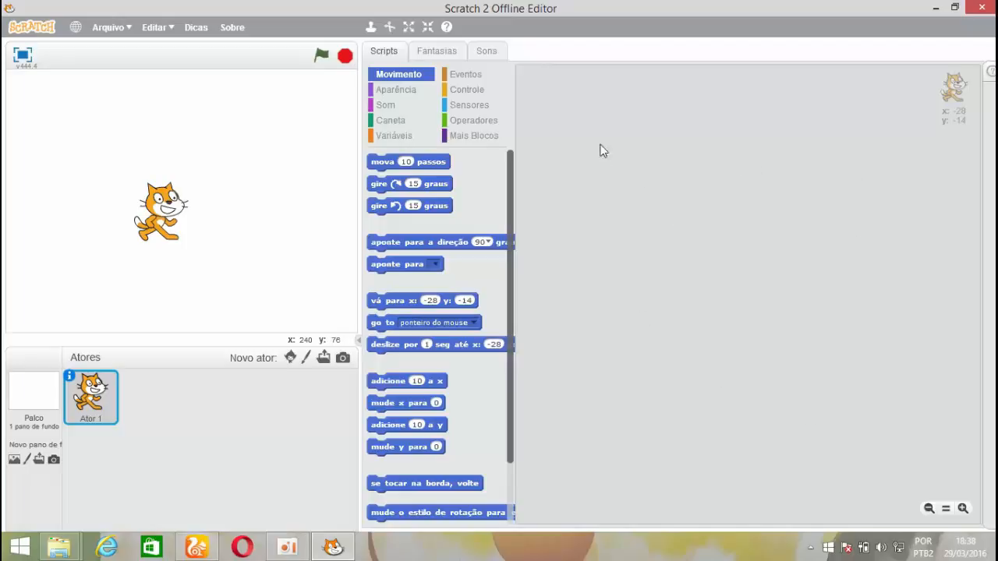
View the cat's sounds, and the stage's sounds and scripts
left_click(488, 51)
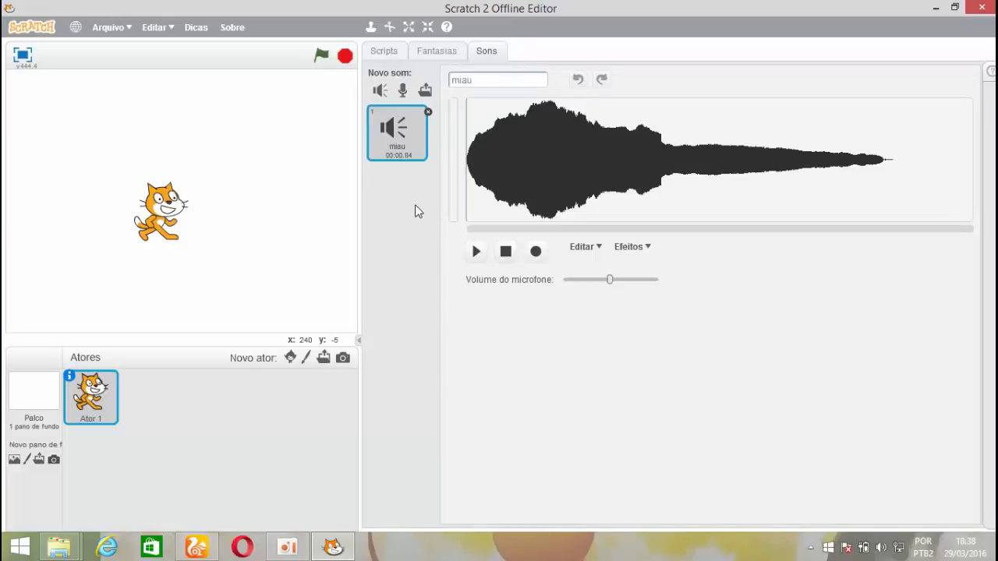
left_click(36, 404)
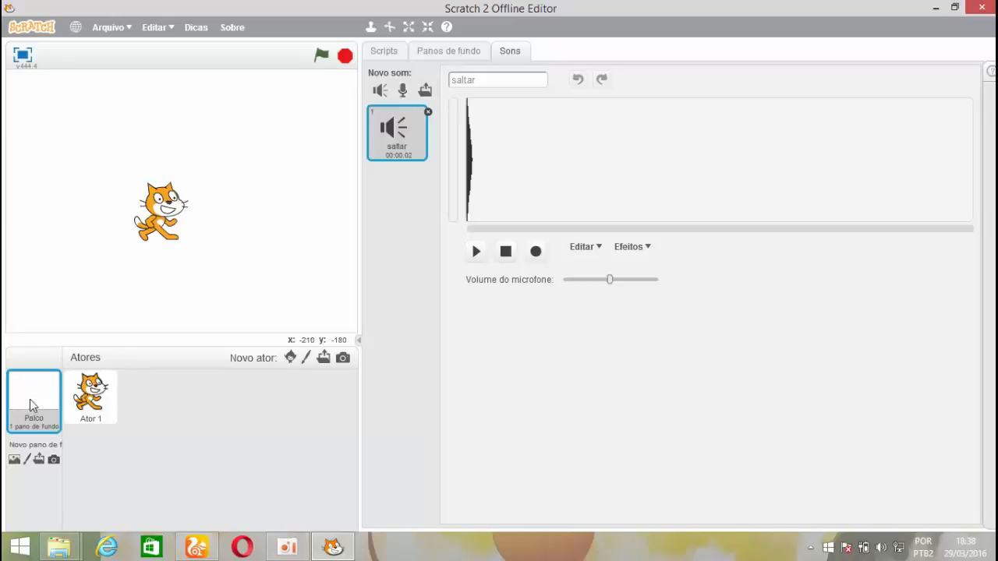
left_click(384, 53)
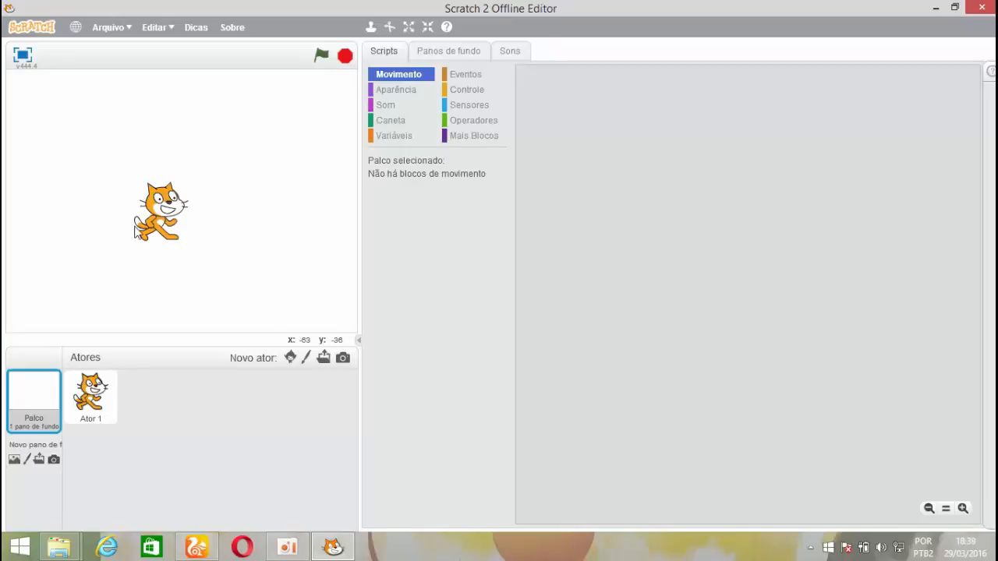
Delete the cat sprite Ator 1 from the project
mouse_move(159, 208)
left_mouse_down()
mouse_move(343, 229)
mouse_move(152, 222)
mouse_move(99, 202)
mouse_move(118, 212)
mouse_move(159, 172)
mouse_move(157, 205)
left_mouse_up()
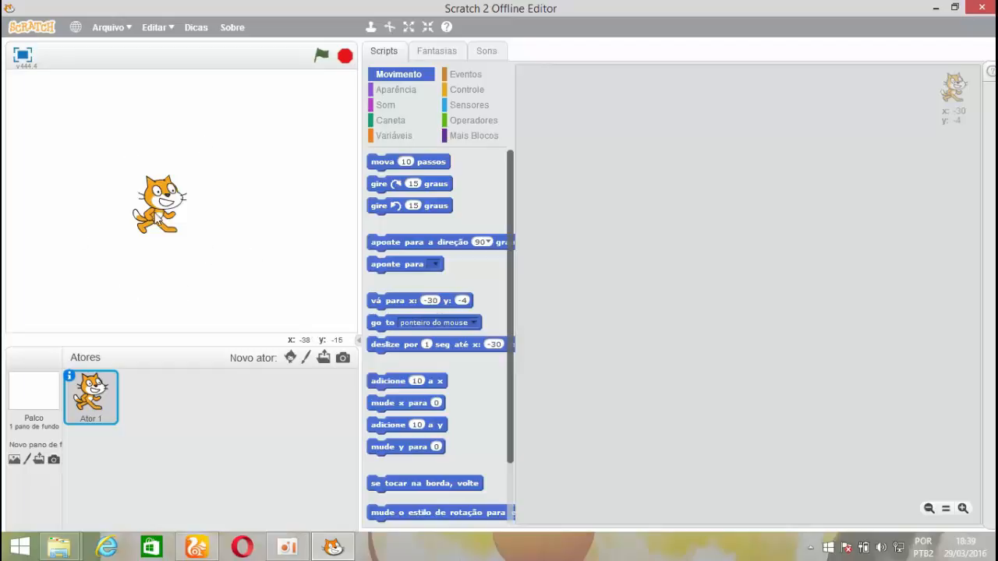
right_click(94, 388)
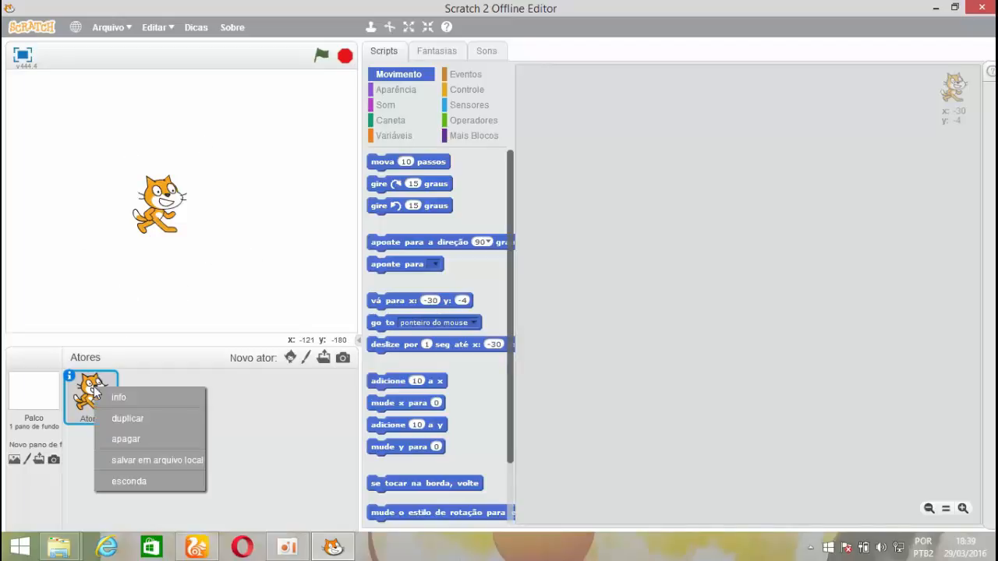
left_click(390, 28)
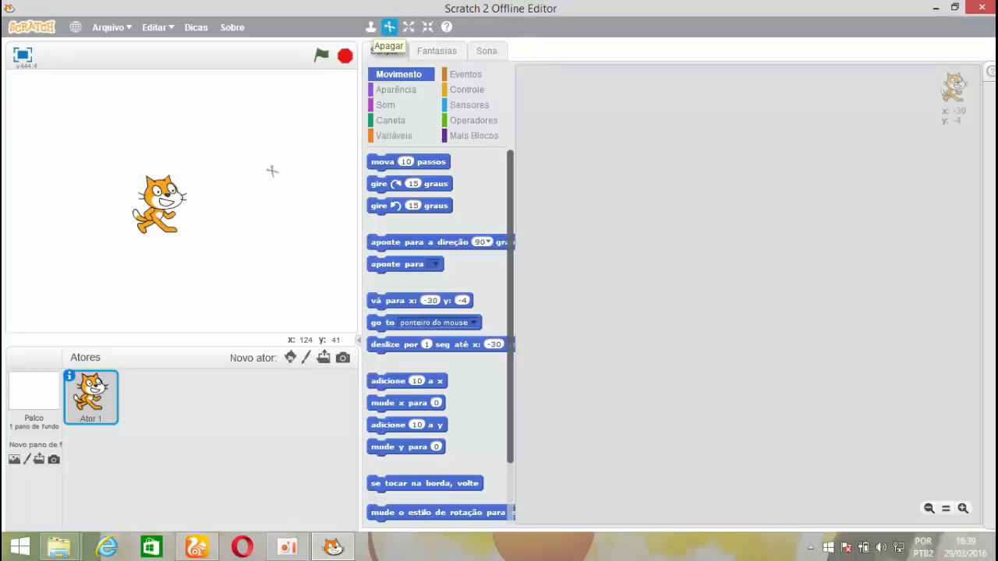
left_click(90, 413)
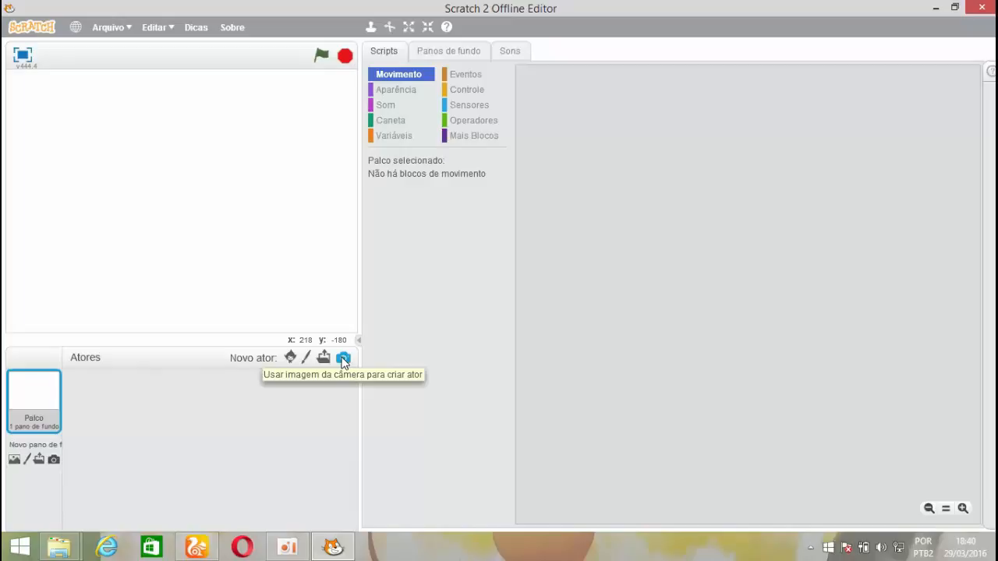
Add the Bat2 sprite from the sprite library and place it on the stage at about x -6, y -3
left_click(291, 358)
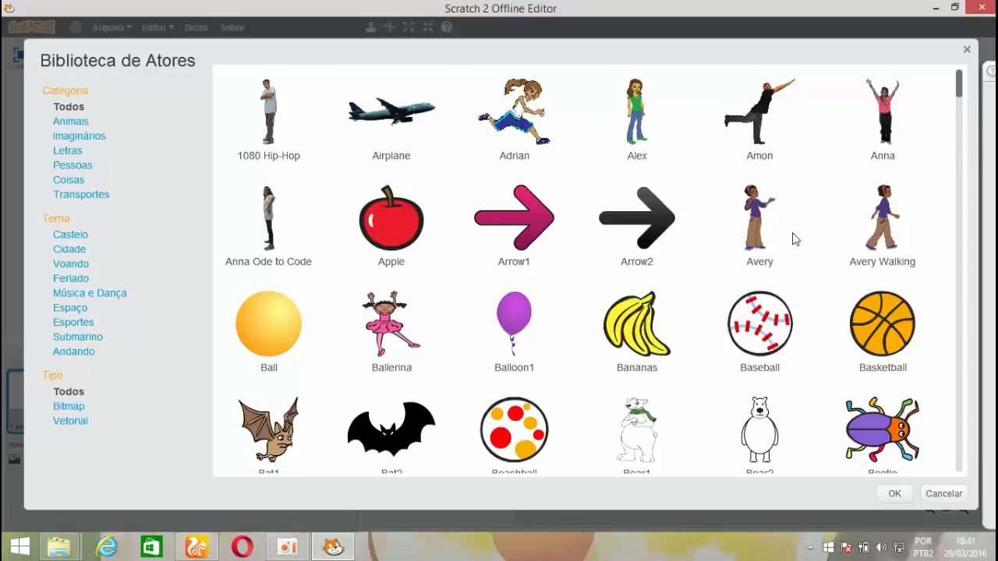
scroll(795, 242, "down", 8)
scroll(817, 242, "down", 8)
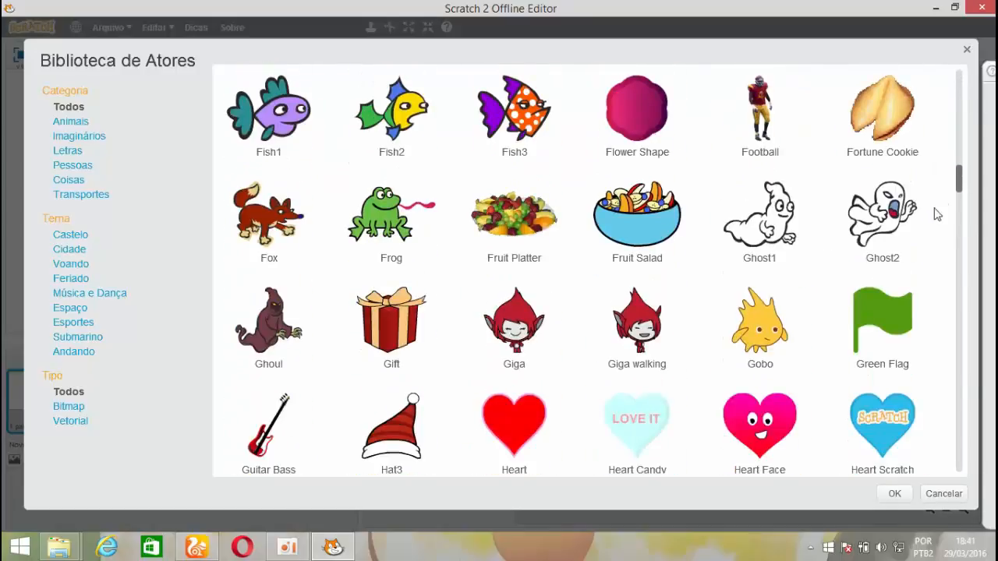
left_click_drag(960, 187, 949, 90)
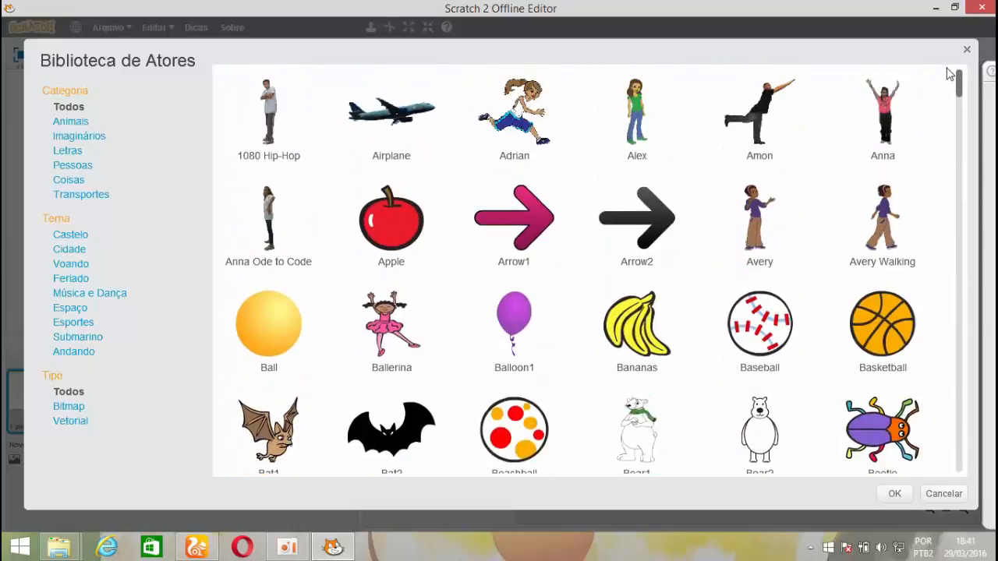
scroll(575, 252, "down", 1)
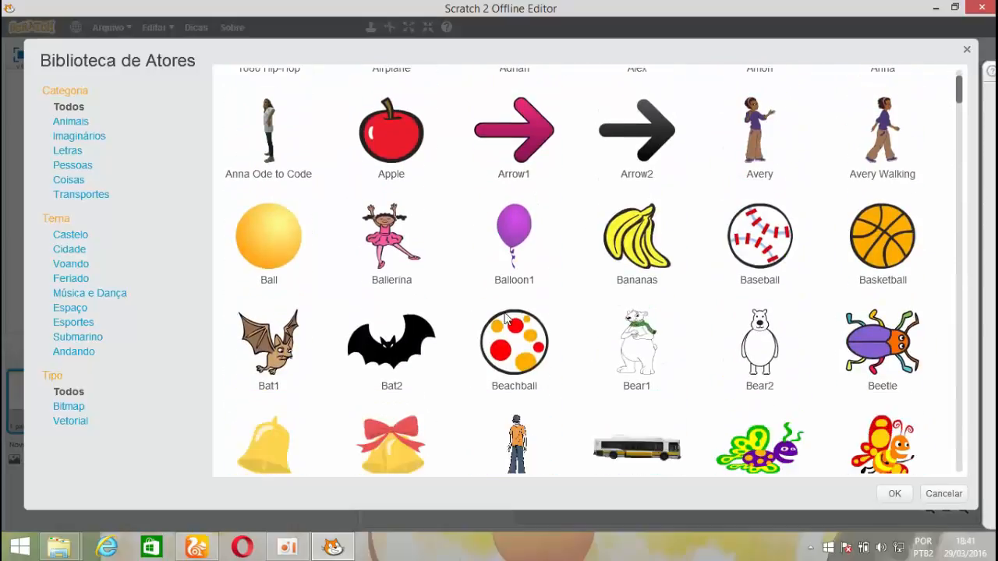
left_click(422, 348)
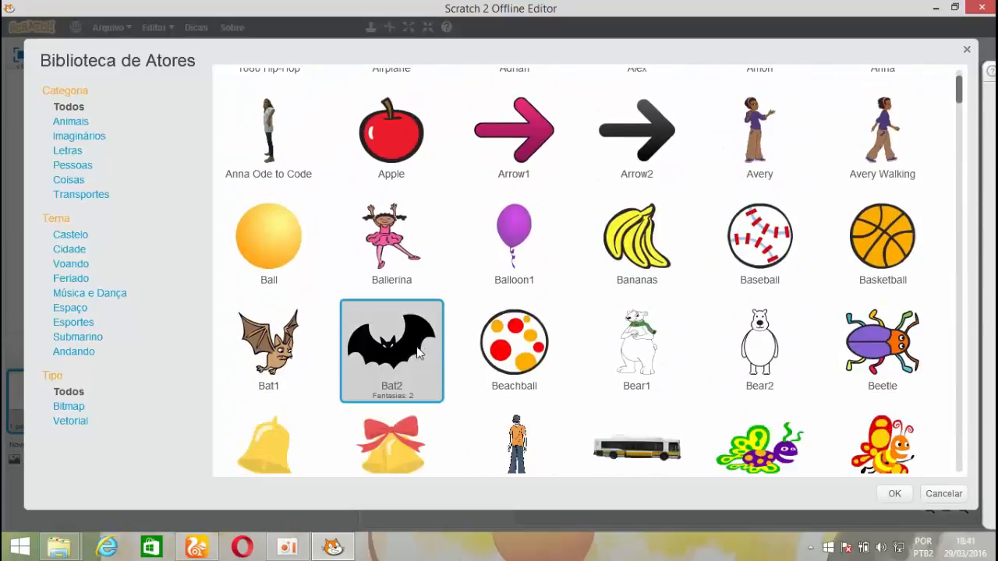
left_click(889, 496)
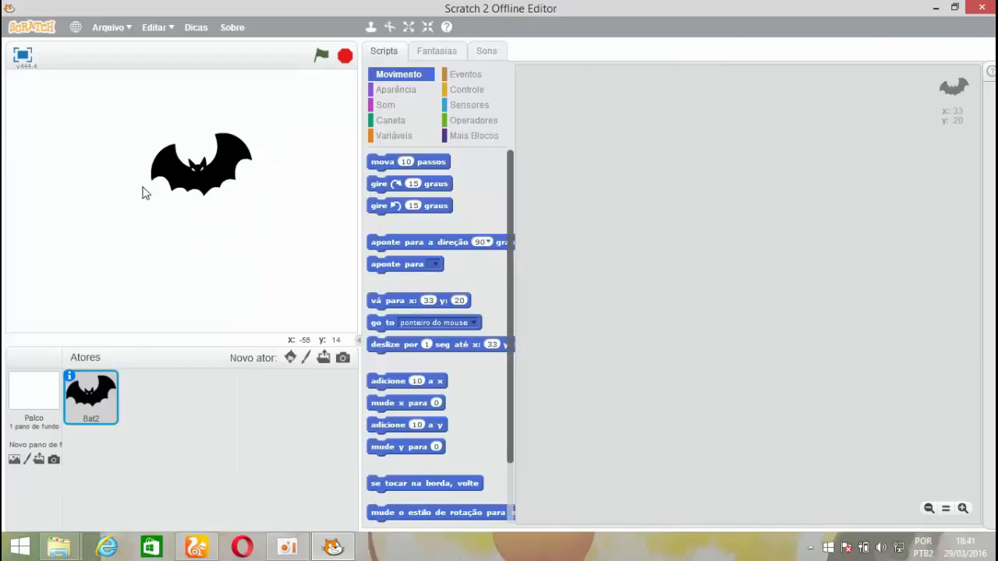
left_click_drag(206, 172, 195, 199)
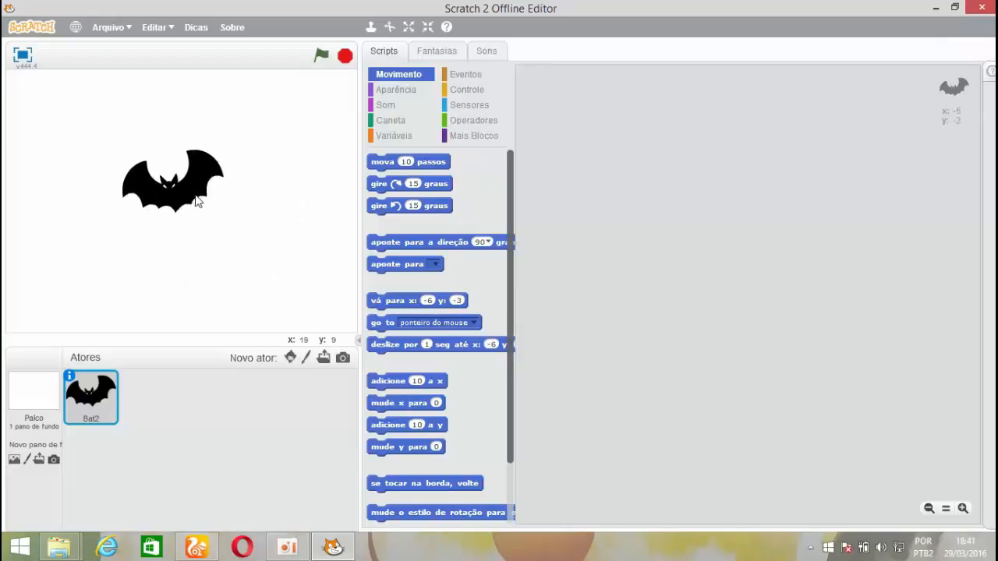
Alternate the bat between costumes bat2-a and bat2-b to preview its flapping motion, ending on bat2-a
left_click(437, 51)
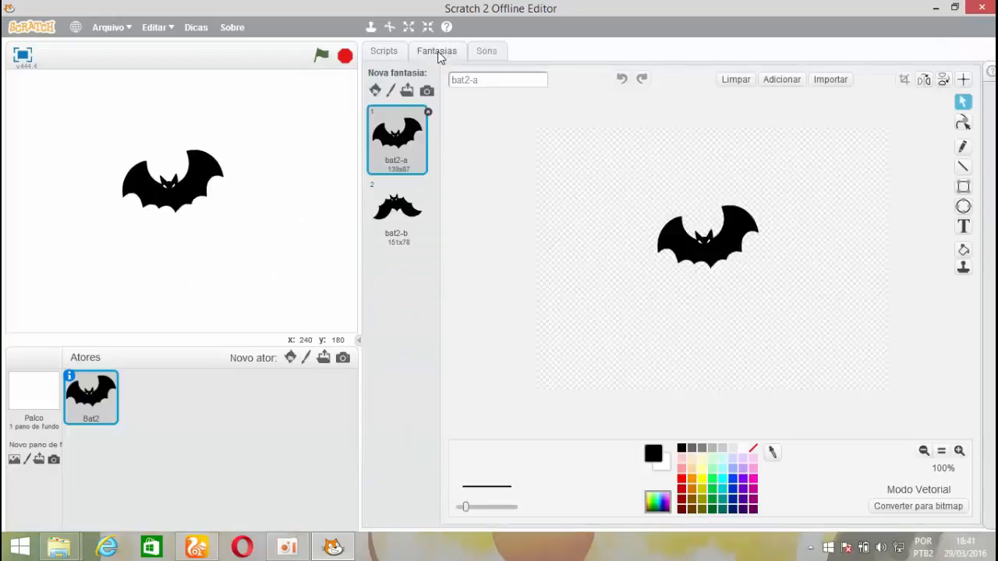
left_click(388, 218)
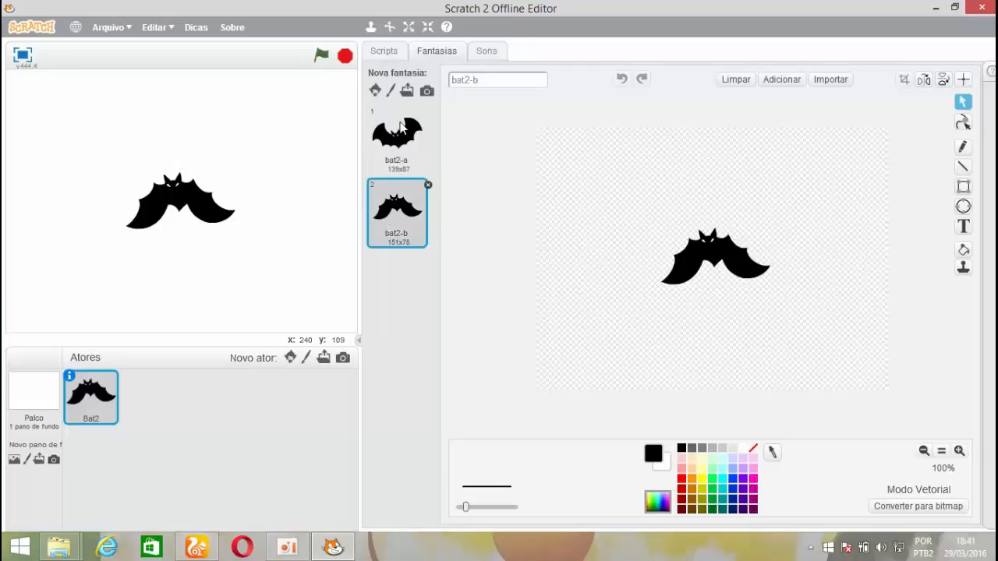
left_click(400, 127)
left_click(395, 222)
left_click(414, 143)
left_click(412, 213)
left_click(413, 144)
left_click(407, 205)
left_click(400, 146)
left_click(400, 200)
left_click(401, 153)
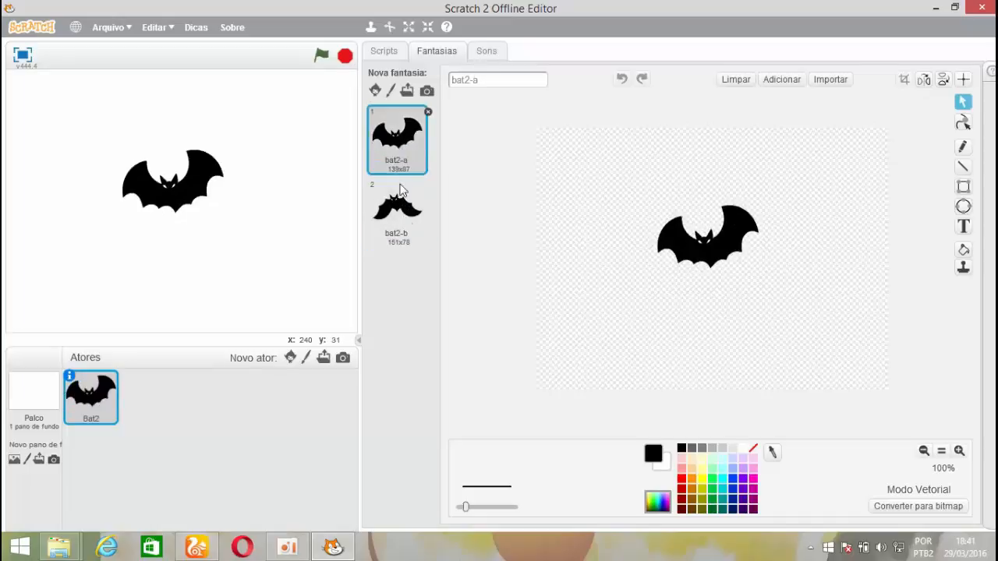
left_click(410, 225)
left_click(404, 146)
left_click(407, 203)
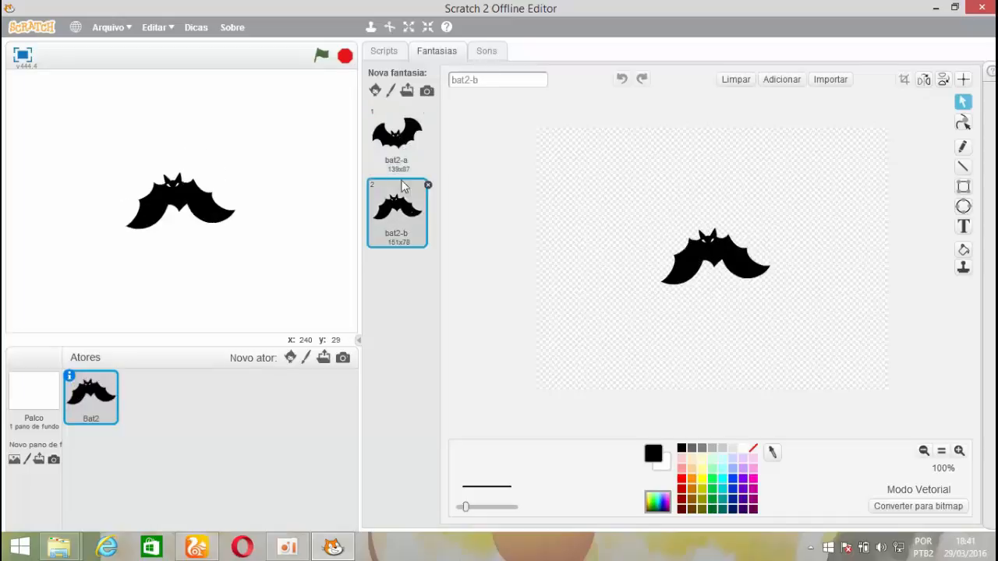
left_click(401, 145)
left_click(403, 212)
left_click(399, 152)
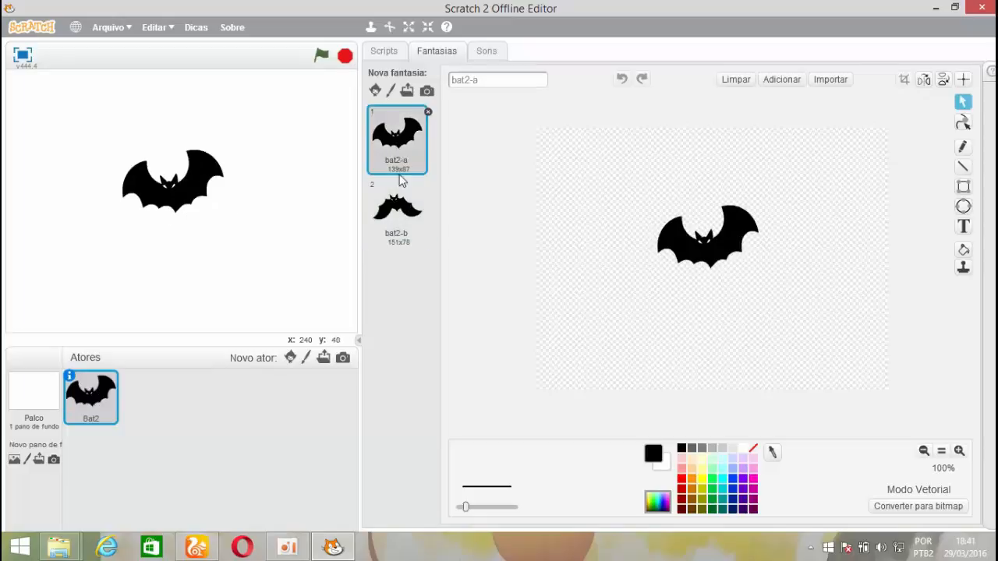
left_click(407, 220)
left_click(397, 150)
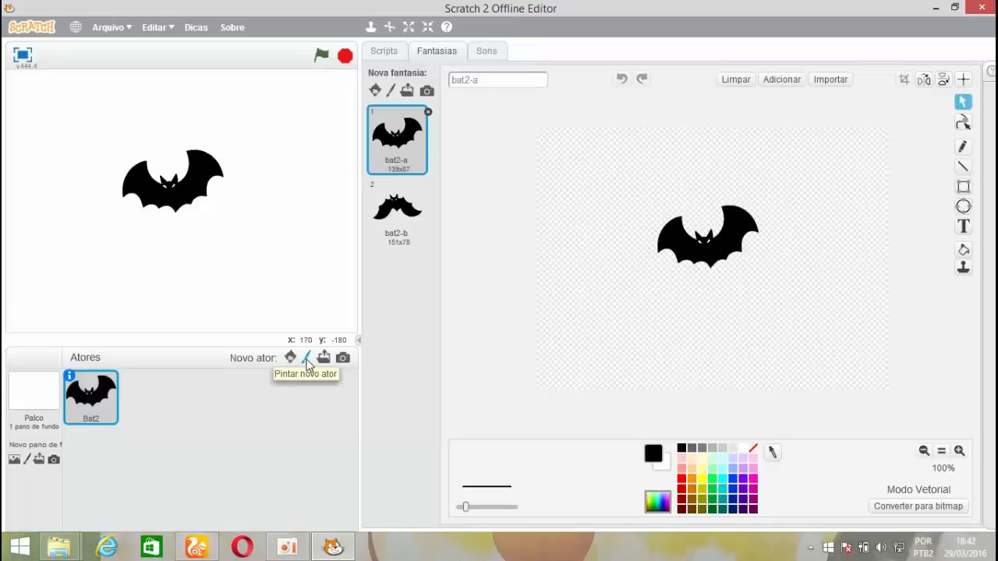
Paint a new sprite as a black circle outline about 208 by 200, and position it around the bat on the stage
left_click(307, 359)
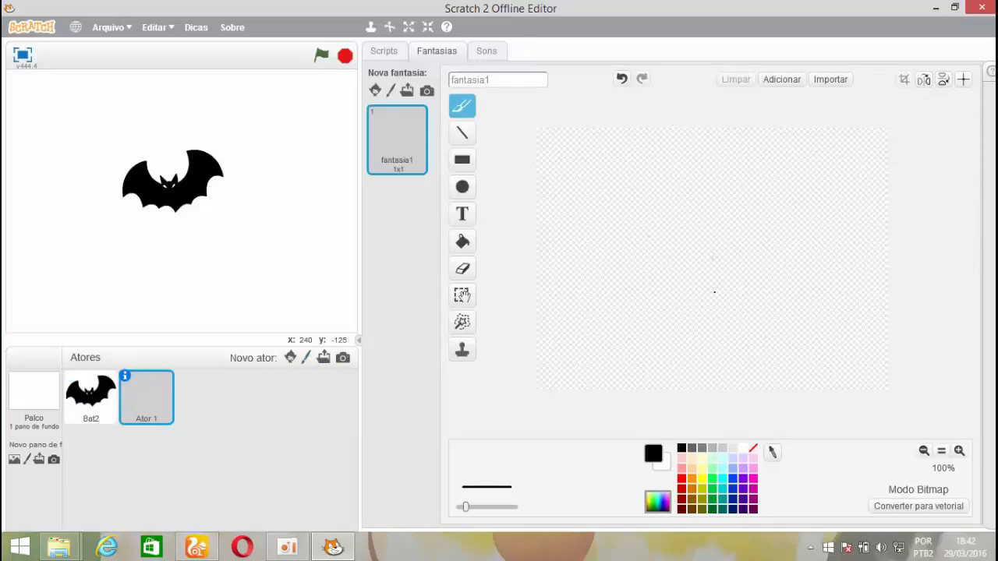
left_click(463, 187)
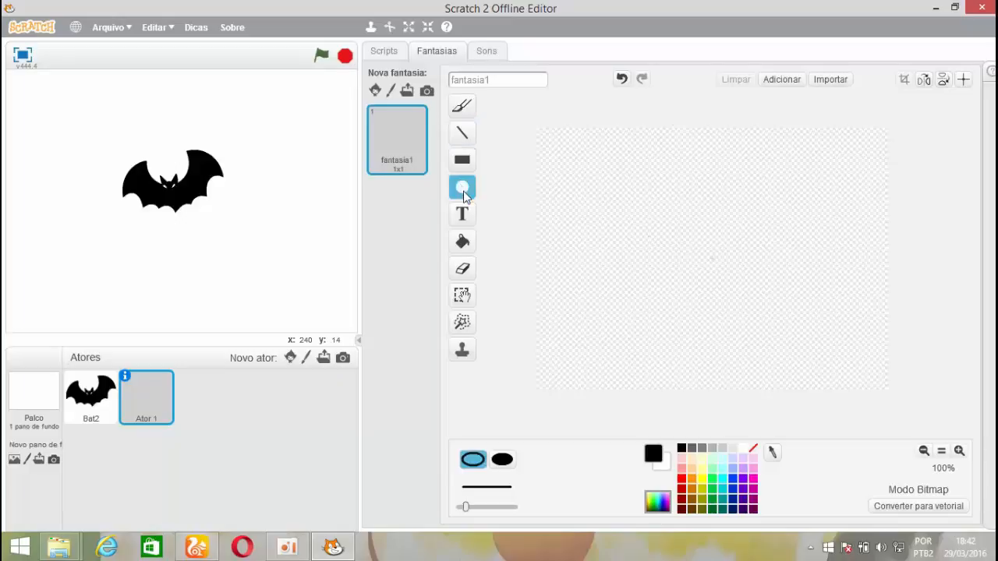
mouse_move(632, 167)
left_mouse_down()
mouse_move(784, 307)
mouse_move(775, 318)
mouse_move(783, 313)
left_mouse_up()
mouse_move(655, 227)
left_mouse_down()
mouse_move(678, 249)
mouse_move(647, 229)
mouse_move(650, 220)
left_mouse_up()
left_click(608, 223)
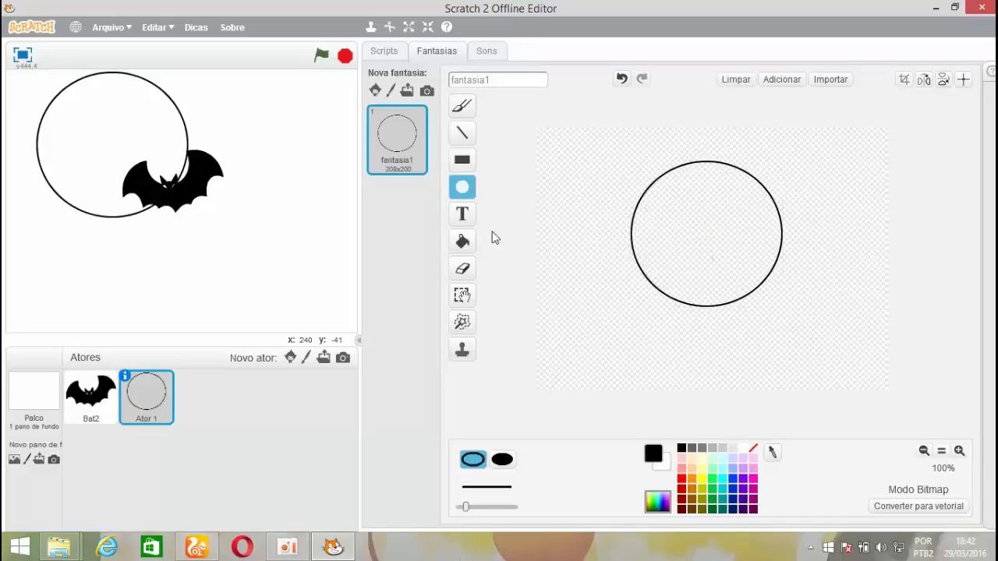
mouse_move(174, 103)
left_mouse_down()
mouse_move(300, 144)
mouse_move(345, 216)
mouse_move(231, 215)
mouse_move(188, 175)
mouse_move(186, 184)
mouse_move(211, 133)
mouse_move(185, 127)
mouse_move(200, 107)
mouse_move(215, 147)
left_mouse_up()
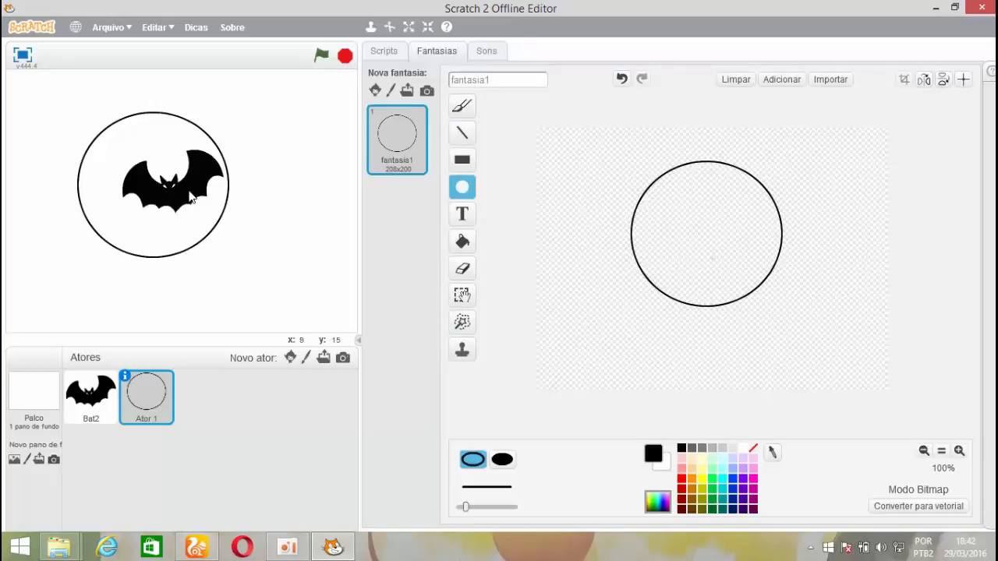
Fill the black areas of the bat's costume bat2-a with solid red
left_click(101, 402)
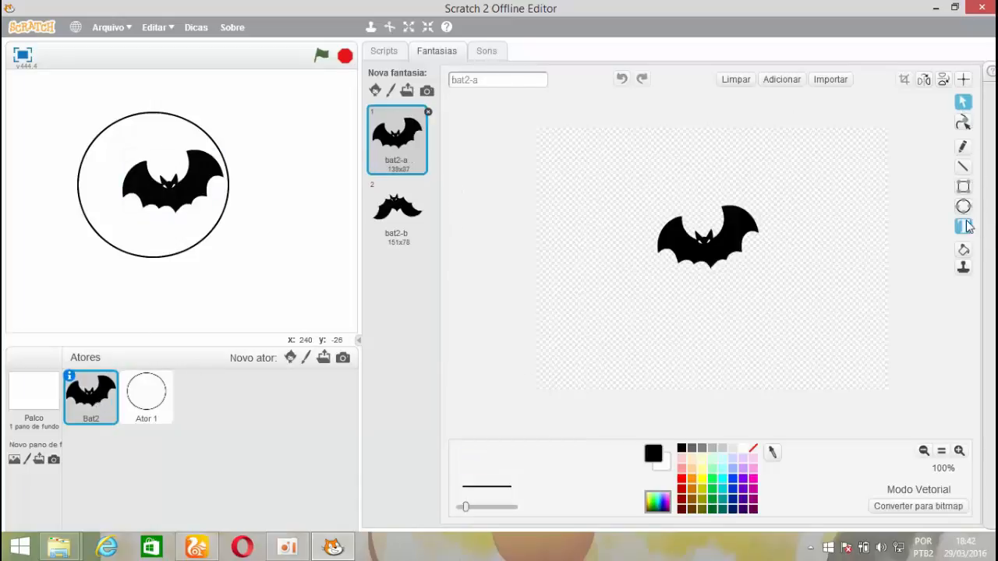
left_click(725, 251)
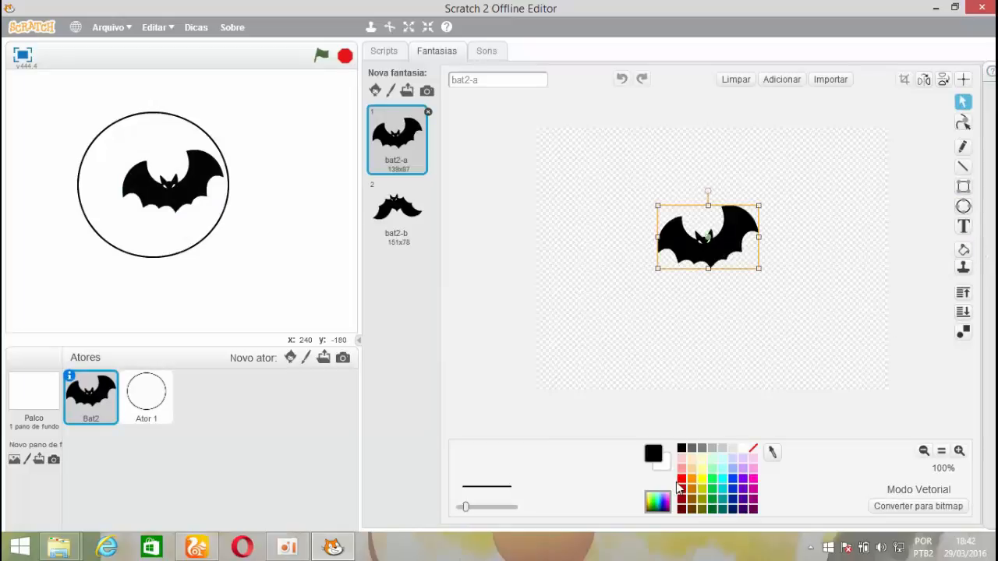
left_click(681, 479)
left_click(964, 250)
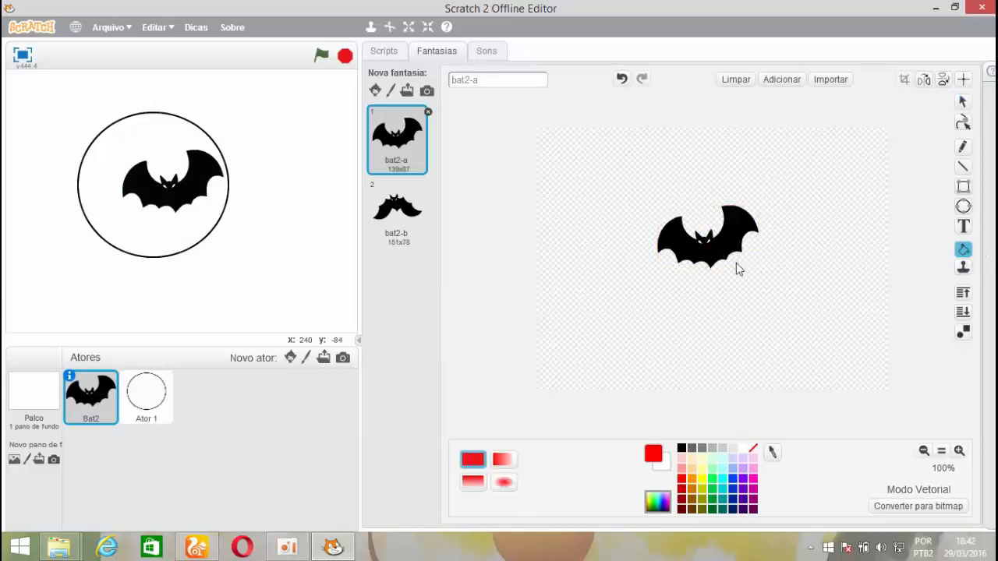
left_click(718, 253)
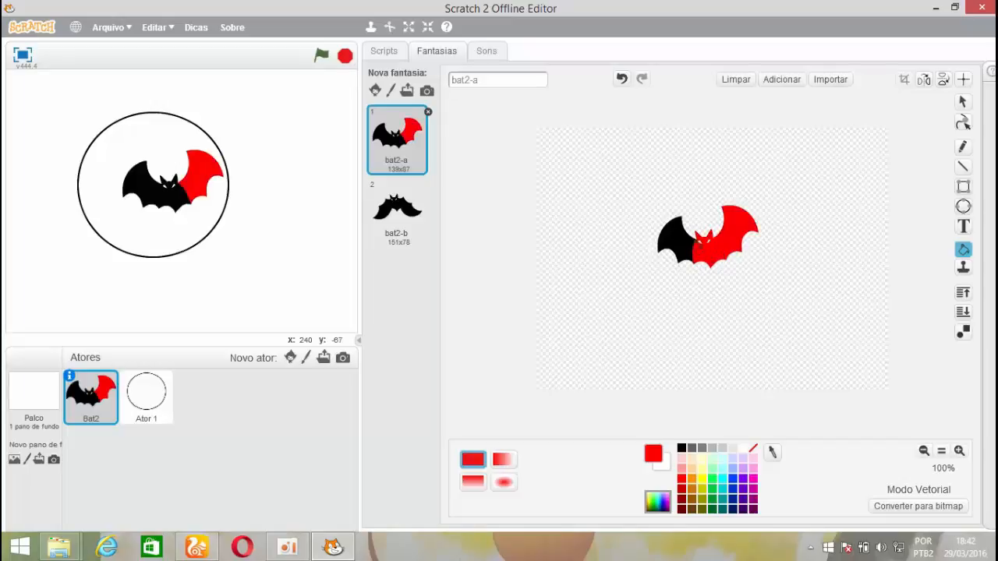
left_click(675, 240)
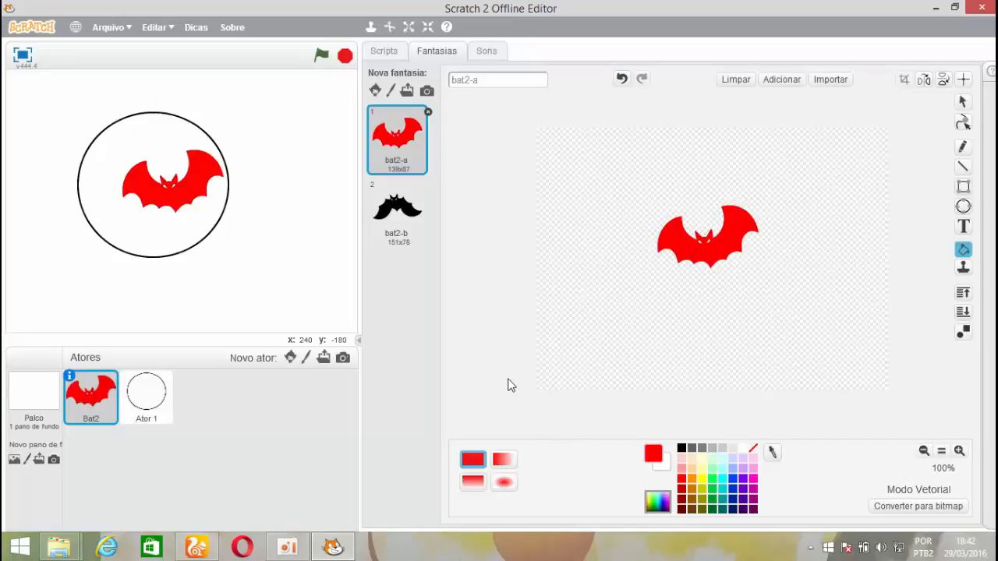
Undo the red fills on the bat's costume bat2-a
key("ctrl+z")
key("ctrl+z")
key("ctrl+z")
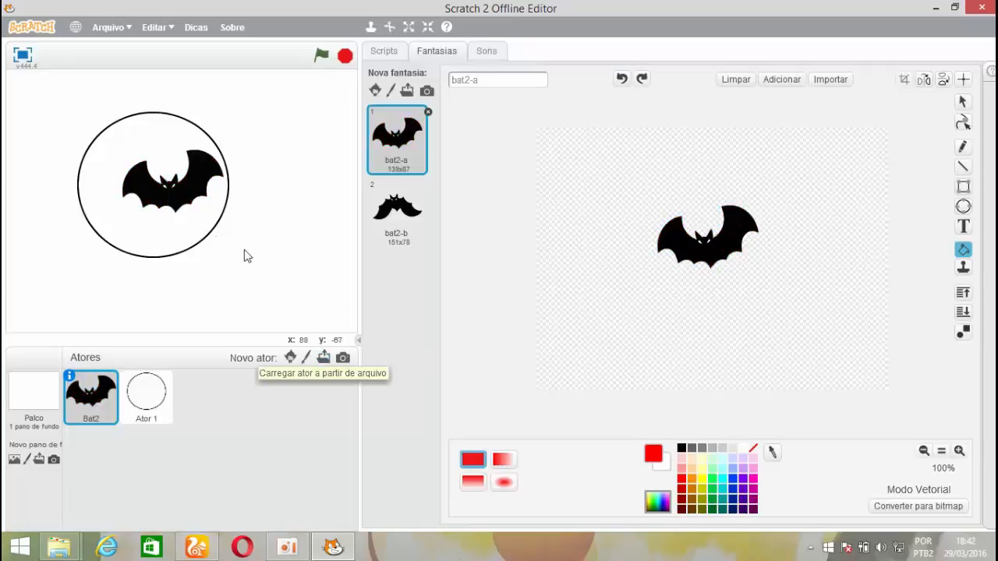
Load the image file 45 from the Game da Nave folder as a new sprite, shrunk and placed at about x 150, y -106
left_click(321, 358)
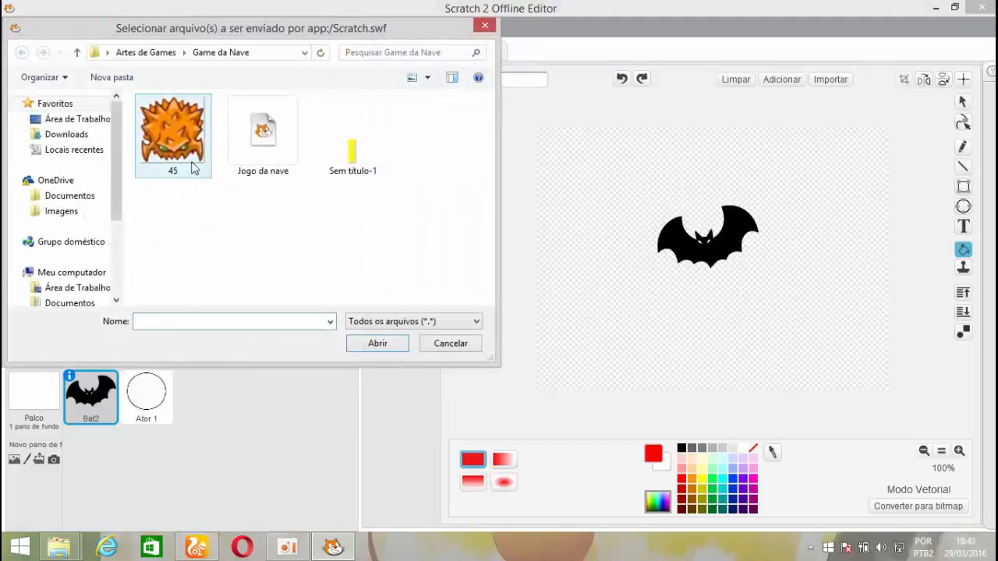
left_click(178, 136)
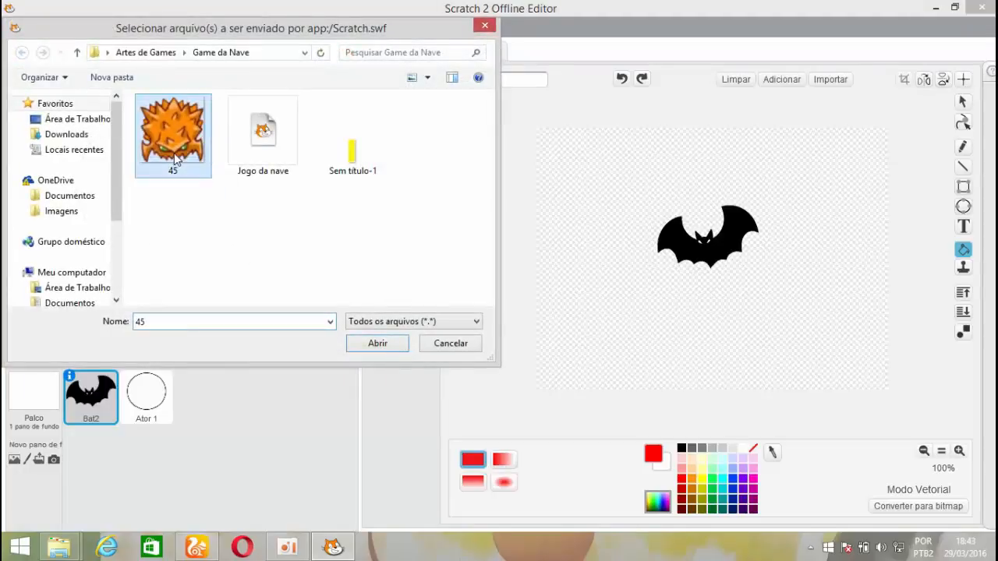
left_click(364, 344)
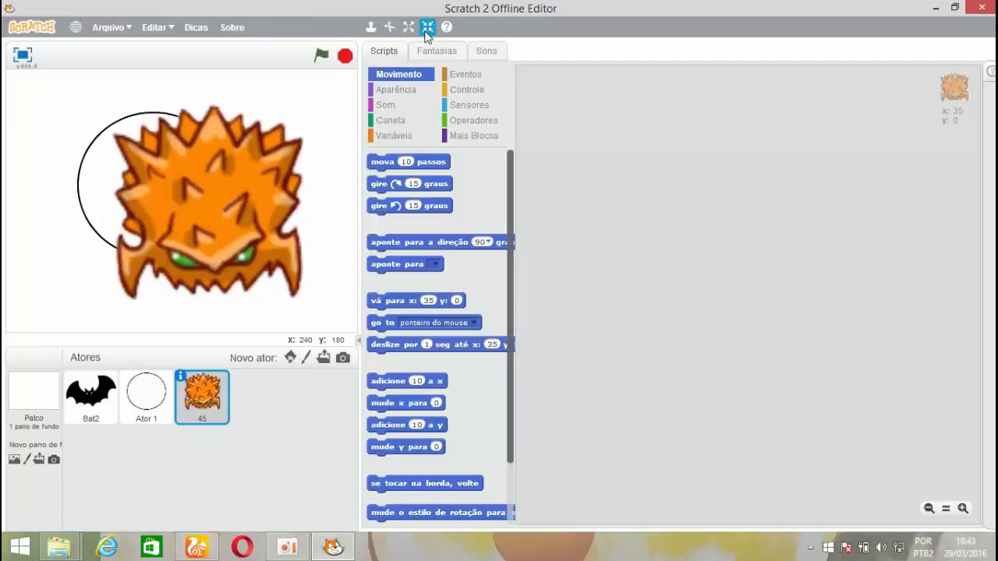
left_click_drag(226, 199, 291, 271)
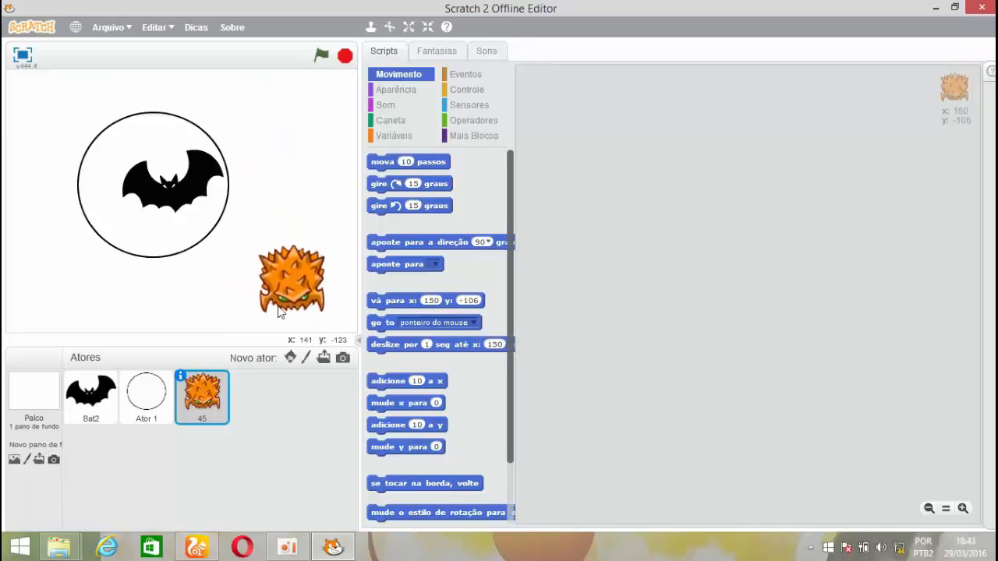
Delete the orange creature sprite 45 and the circle sprite, and move the bat to about x -31, y 15
left_click(389, 27)
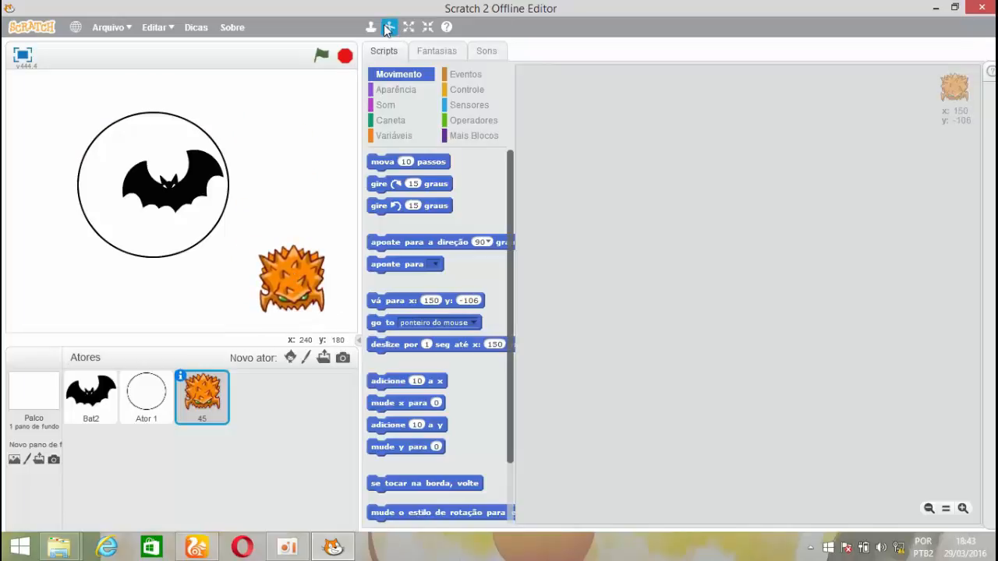
left_click(304, 297)
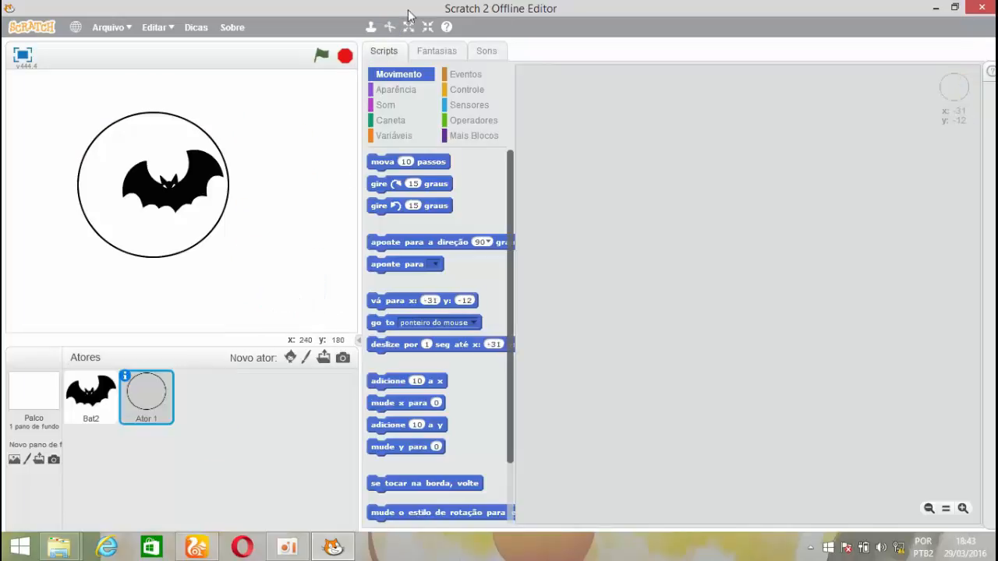
left_click(200, 141)
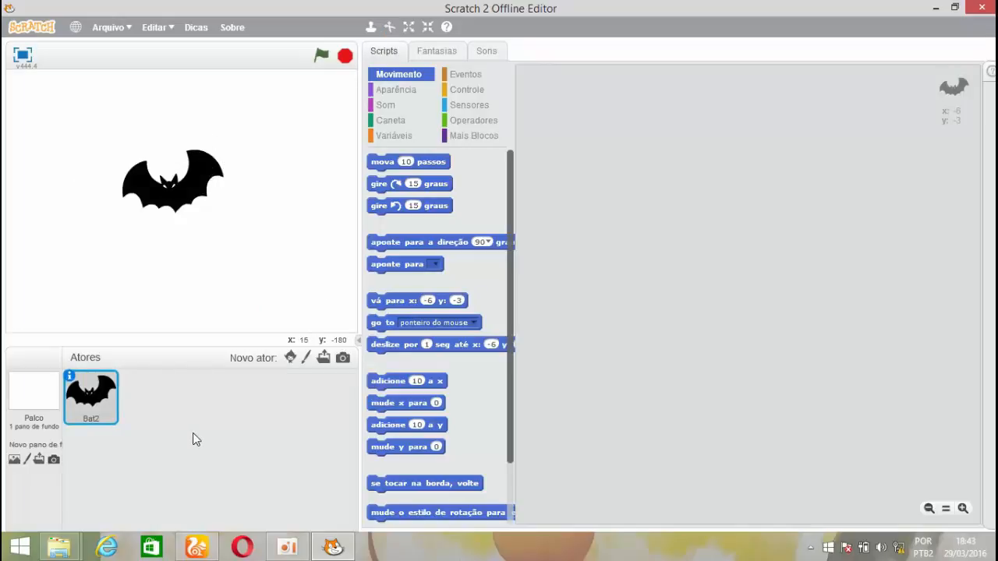
left_click_drag(187, 201, 170, 190)
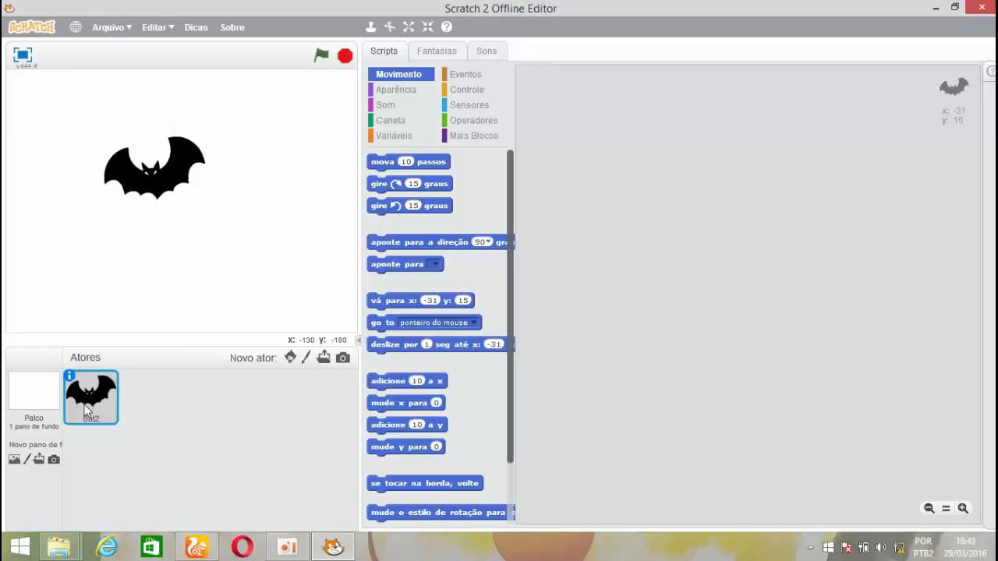
Add the night city backdrop from the library to the stage, and move the bat into the sky above the buildings at the right
left_click(41, 400)
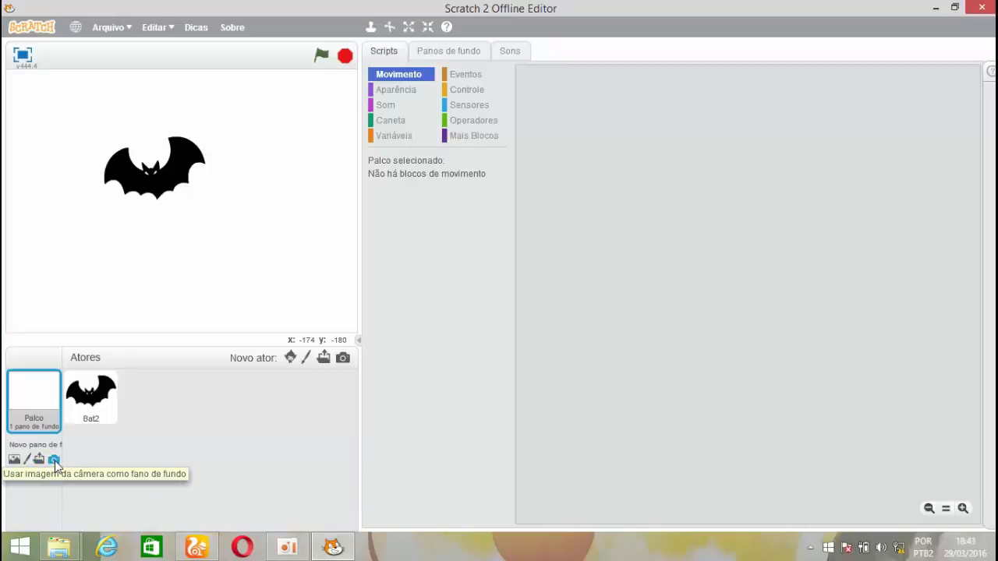
left_click(15, 460)
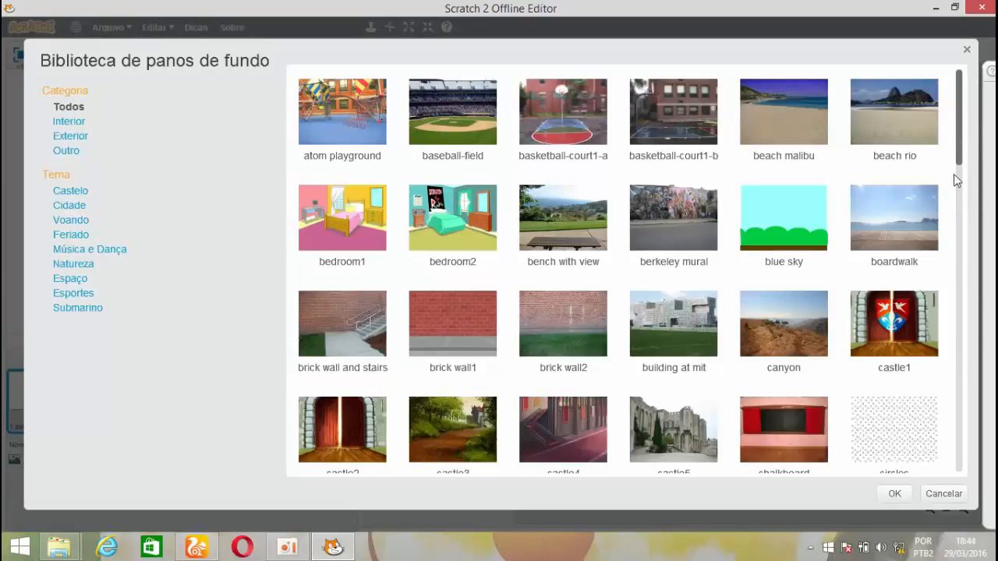
scroll(953, 179, "down", 6)
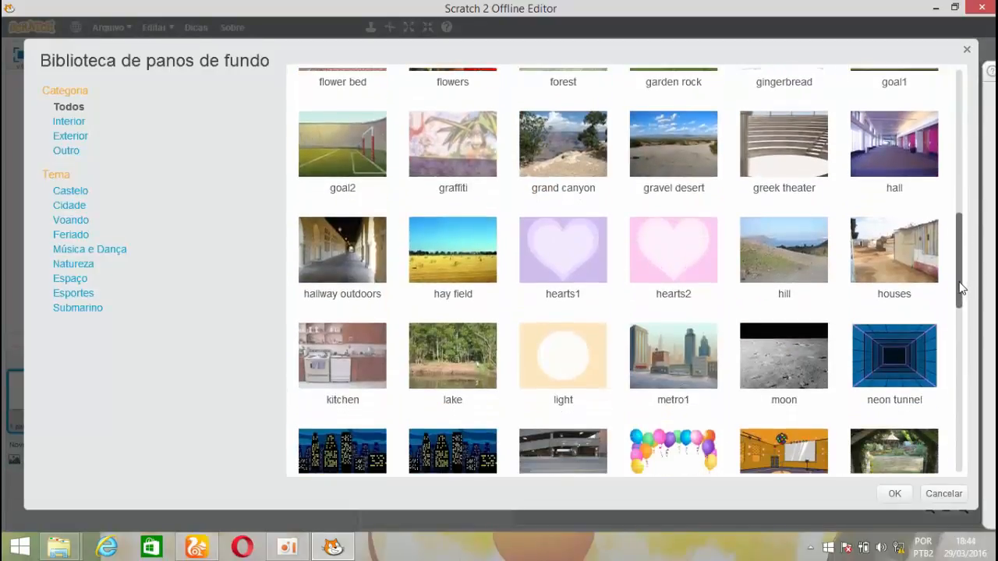
scroll(961, 288, "down", 2)
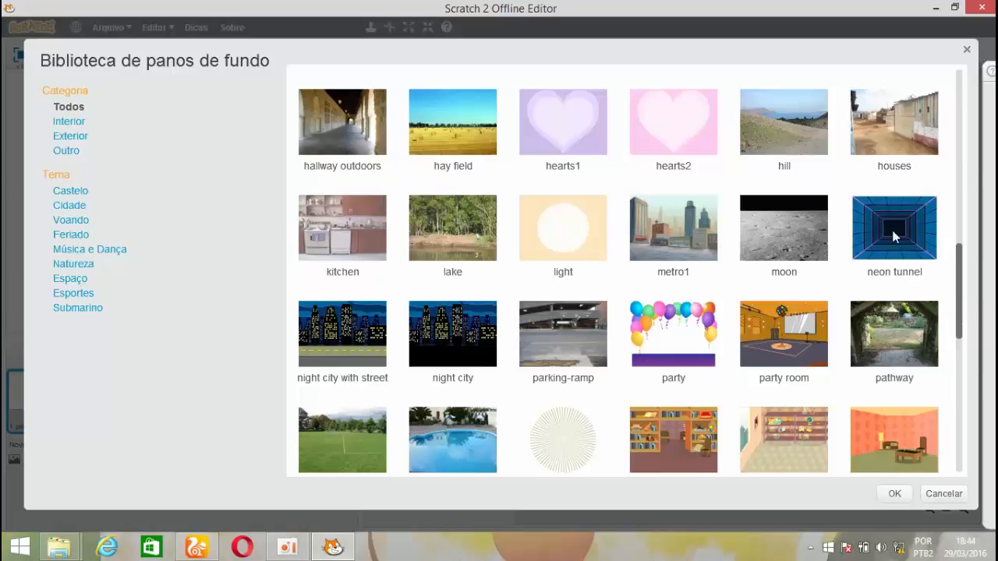
left_click(895, 236)
left_click(481, 355)
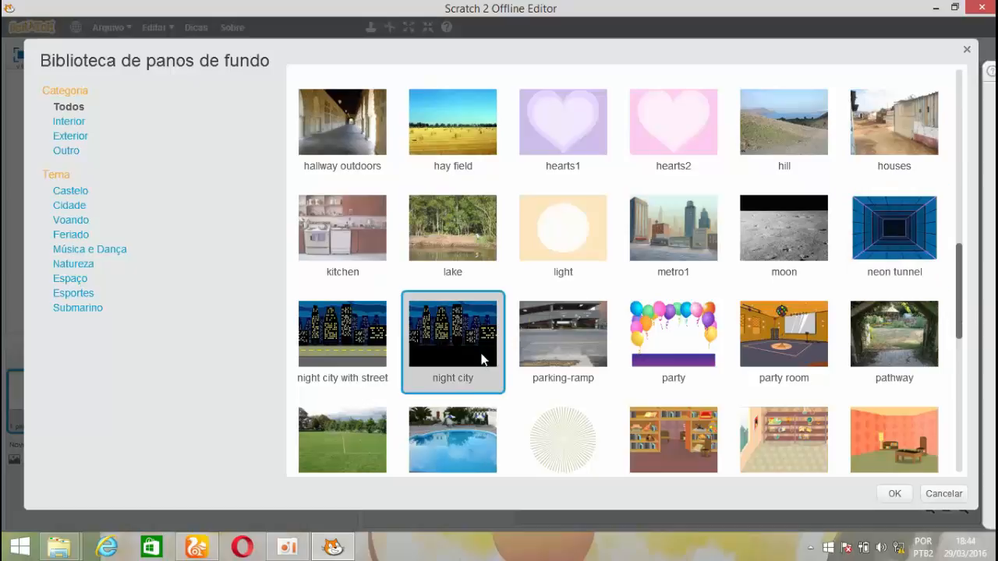
left_click(885, 499)
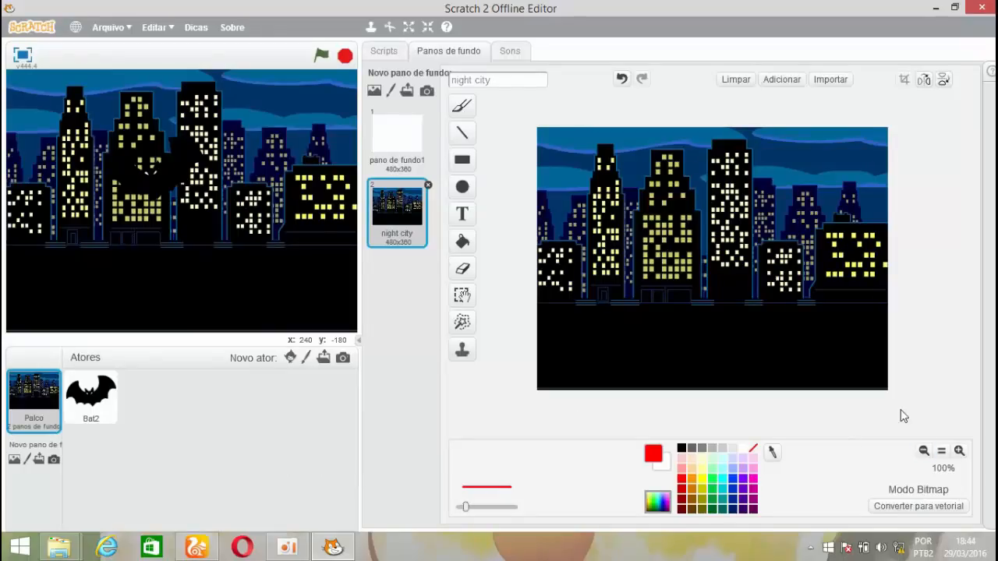
left_click(168, 178)
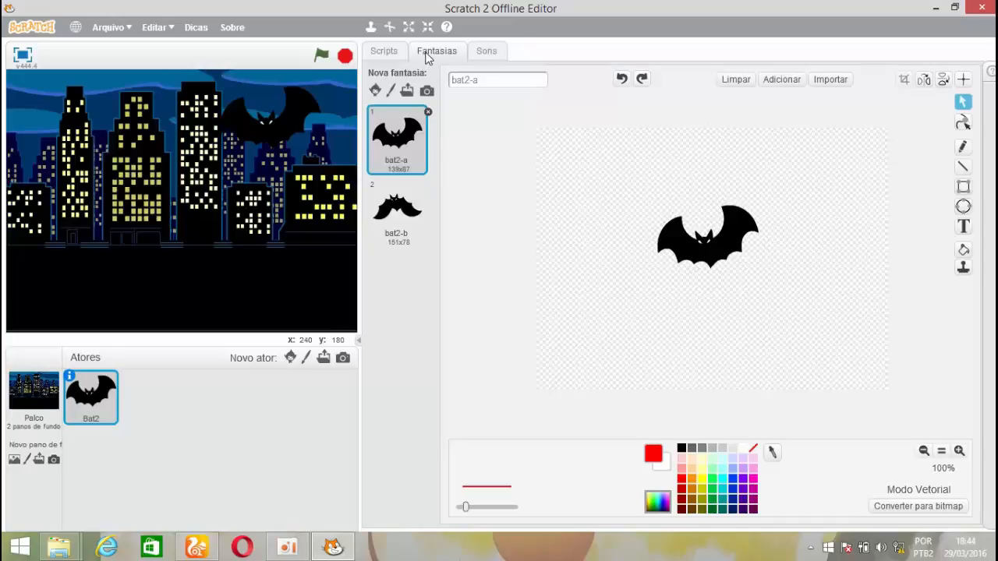
Paint a new stage backdrop filled with solid black and scatter small white brush dots over it as stars
left_click(45, 401)
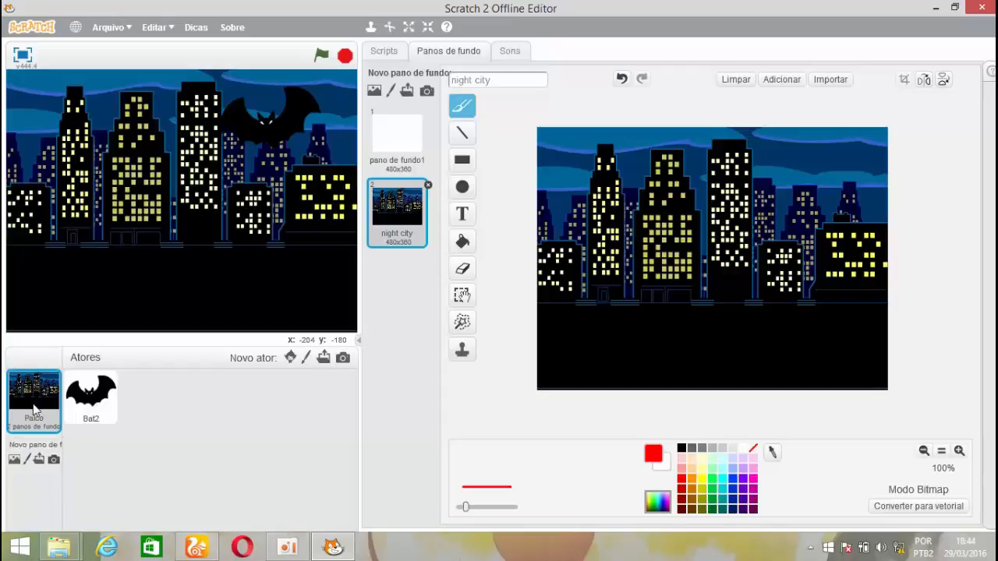
left_click(28, 460)
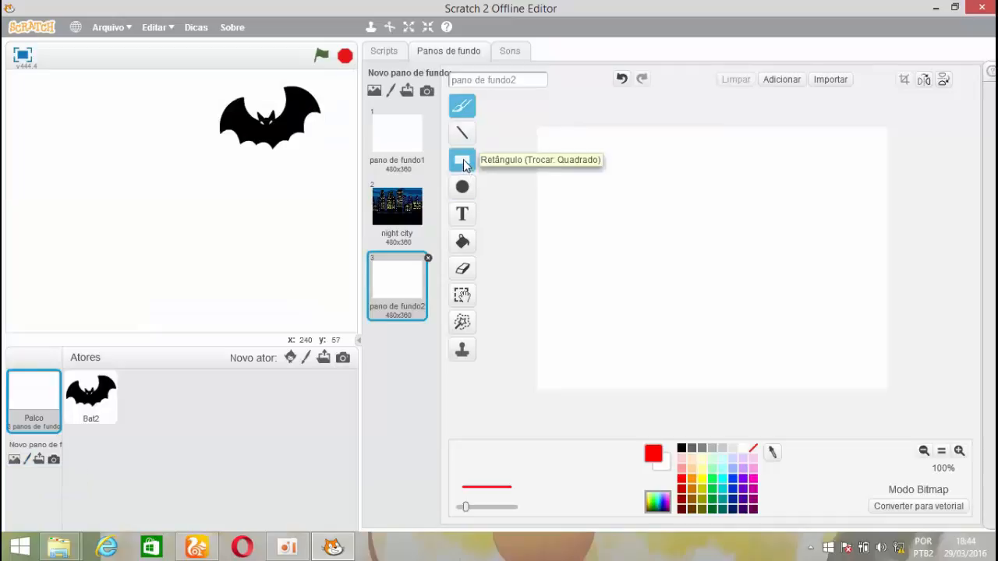
left_click(464, 243)
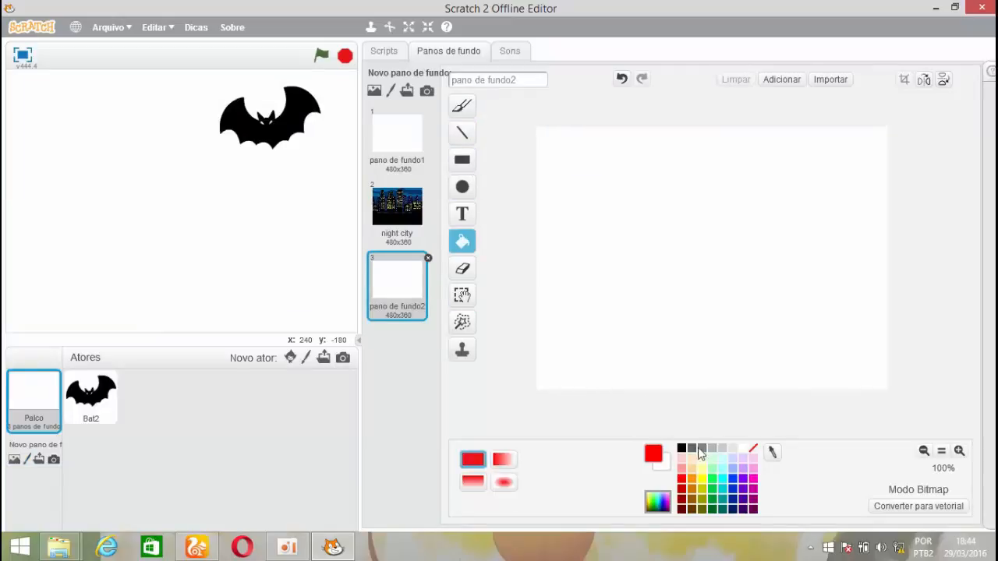
left_click(682, 449)
left_click(674, 290)
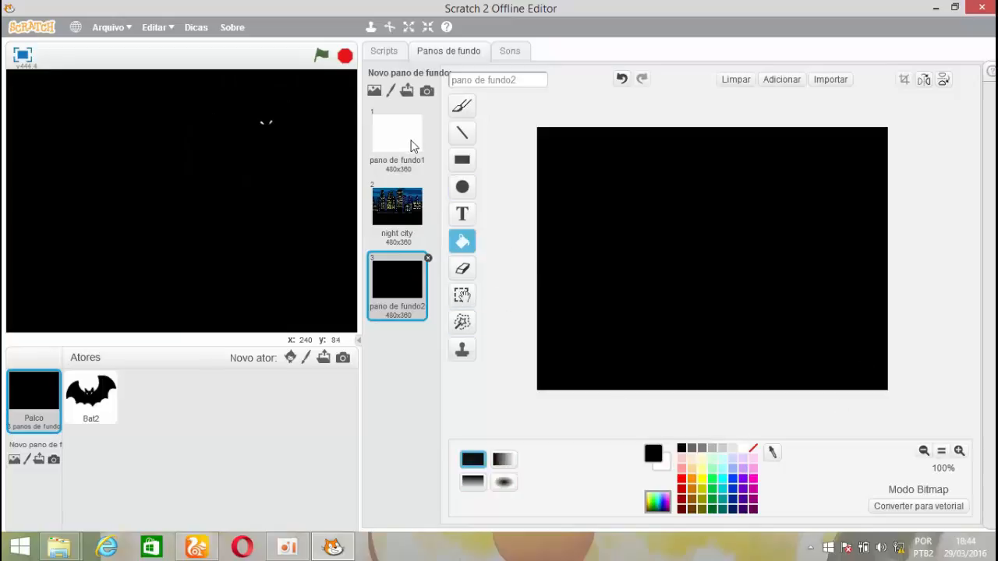
left_click(463, 105)
left_click(667, 467)
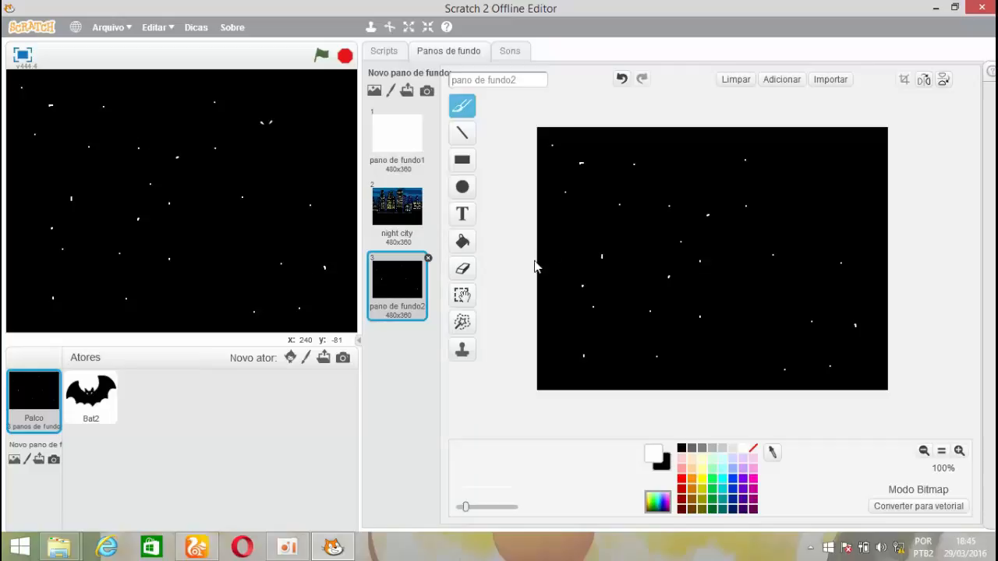
Delete the painted starry backdrop, and show how to load a backdrop from a file without choosing one
mouse_move(433, 261)
left_click(428, 258)
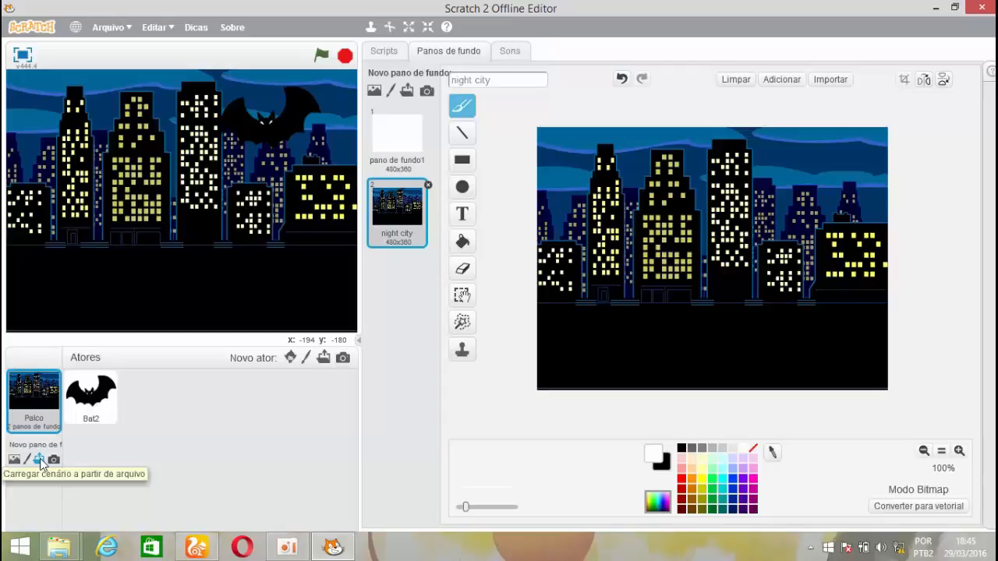
left_click(40, 460)
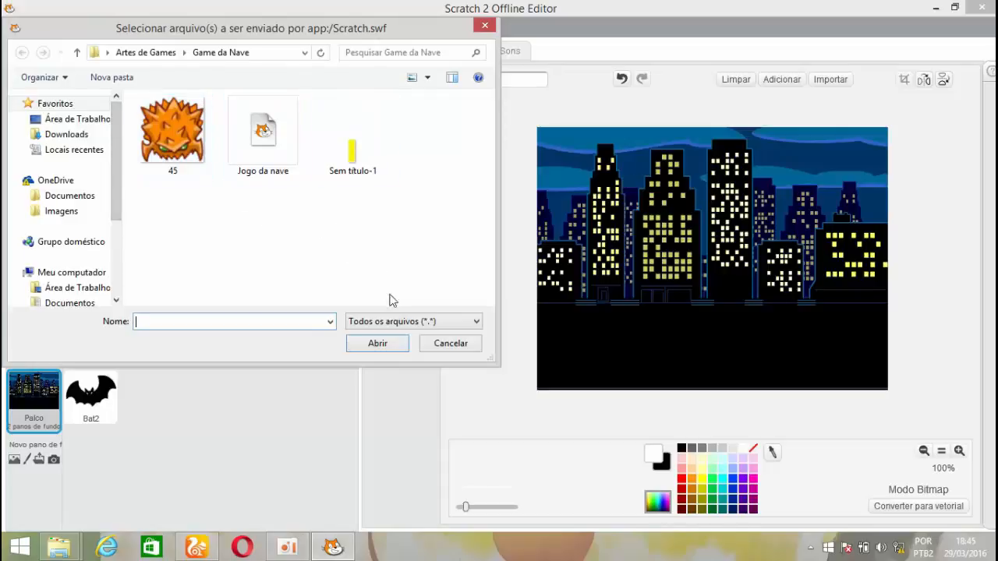
left_click(443, 344)
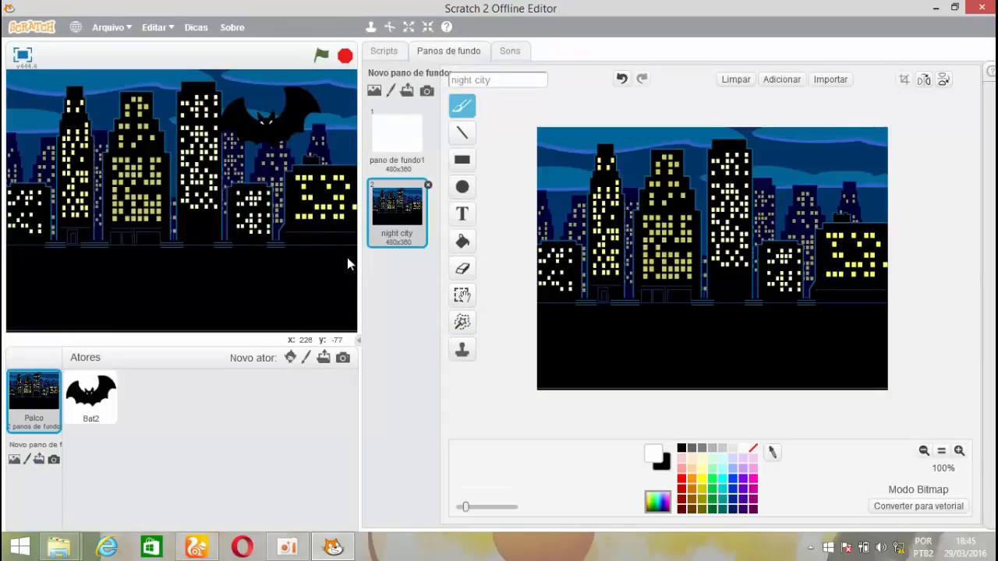
Move the bat to about x 150, y 101 on the stage and show its script blocks
left_click(296, 121)
left_click(385, 51)
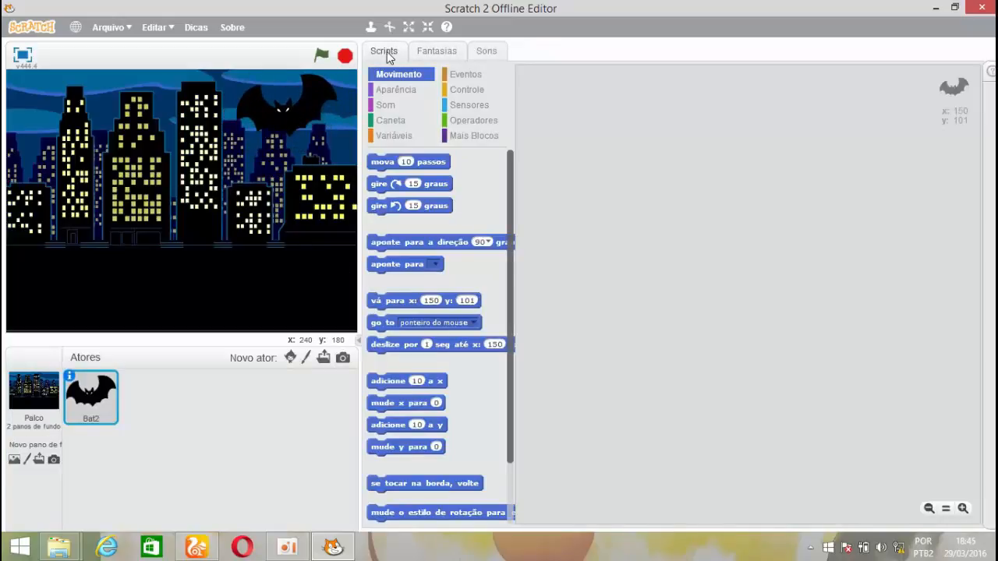